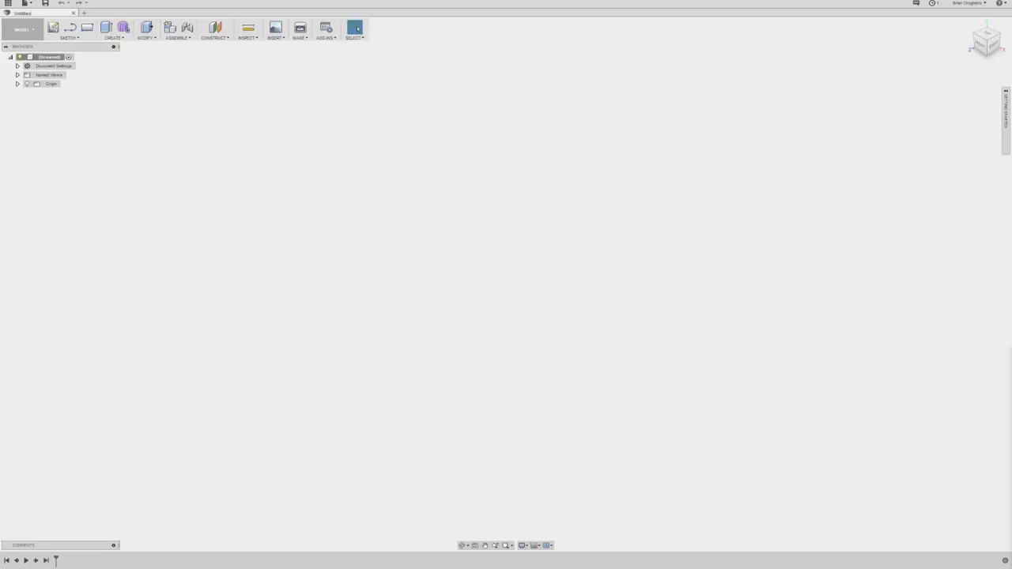
# Step: Create a new component in the unsaved design and name it "Mounting ring"
pyautogui.rightClick(50, 60)
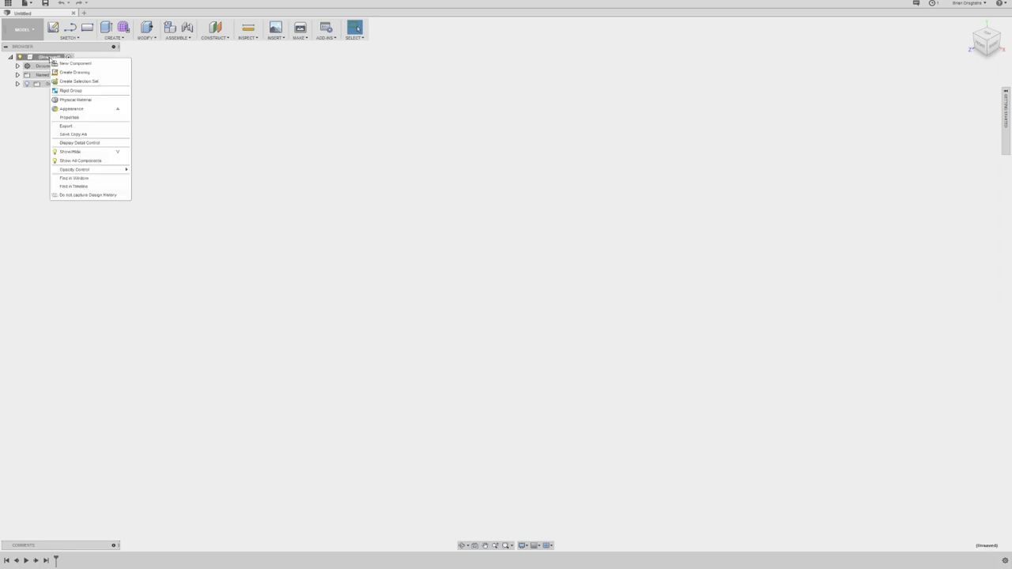
pyautogui.click(99, 65)
pyautogui.click(67, 93)
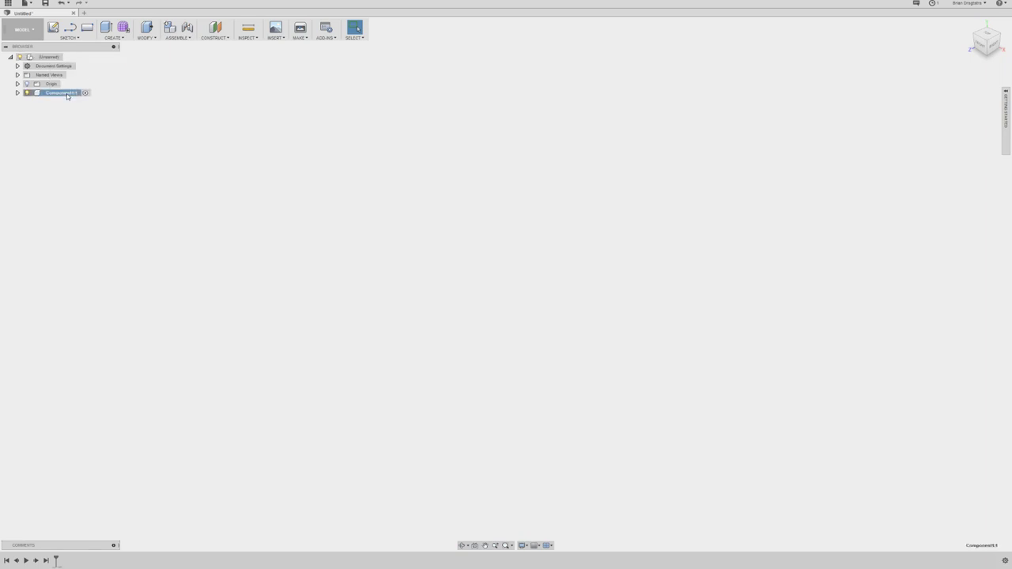
pyautogui.click(67, 94)
pyautogui.write('Mounting ring')
pyautogui.press('Return')
# Step: Sketch a 60 mm diameter circle centered on the origin on the horizontal plane and finish the sketch
pyautogui.press('s')
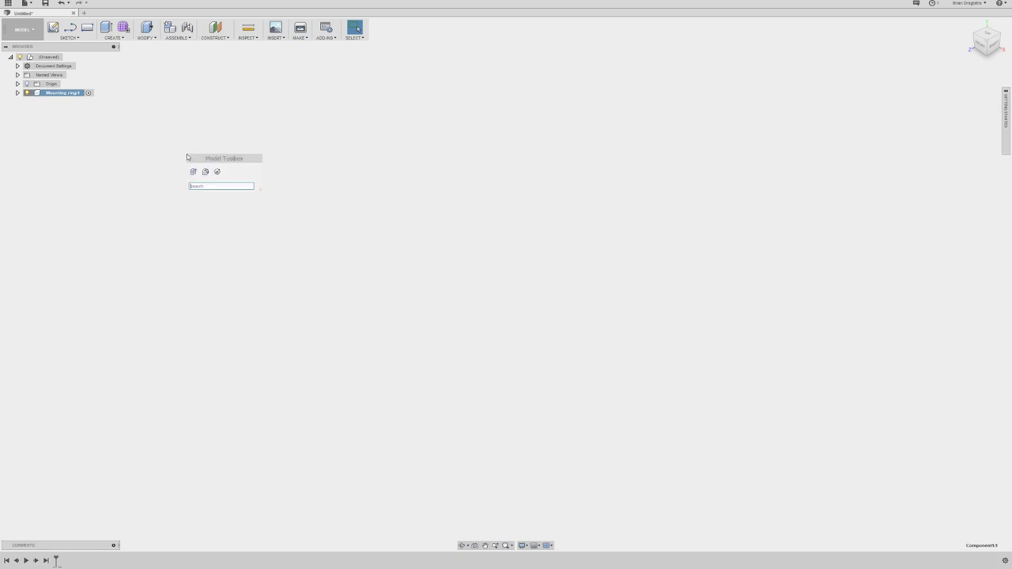
pyautogui.click(217, 173)
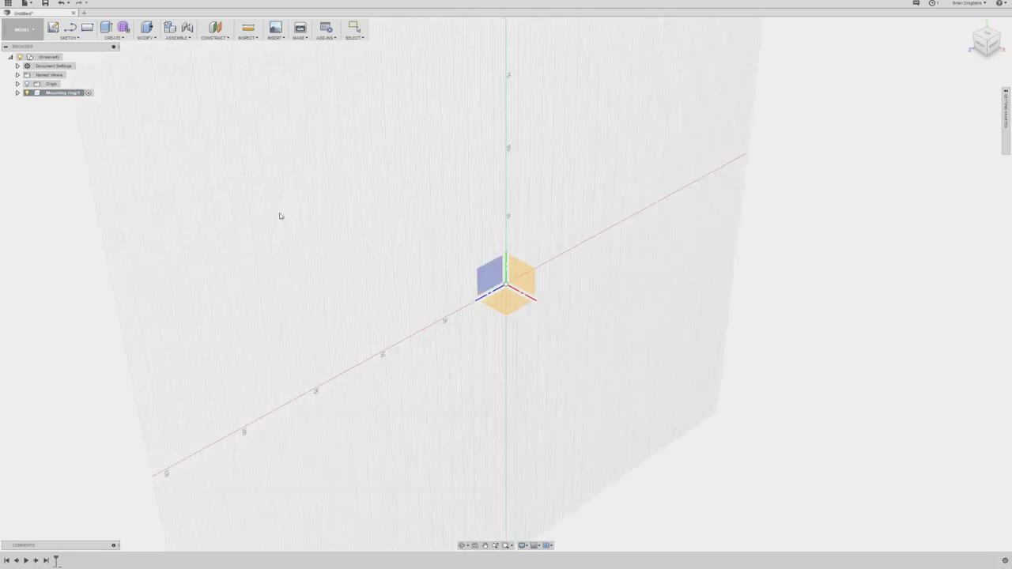
pyautogui.click(506, 300)
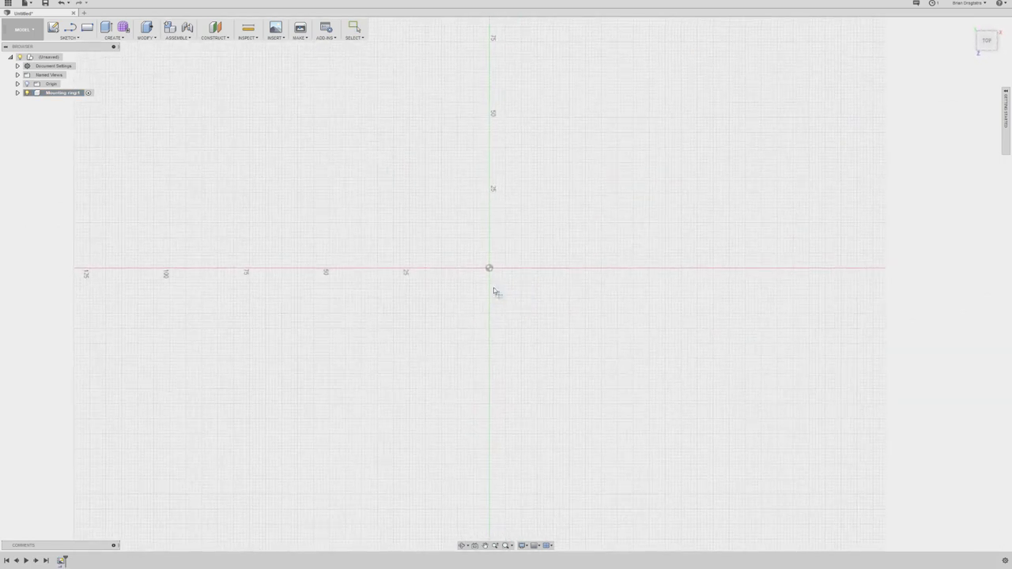
pyautogui.click(490, 268)
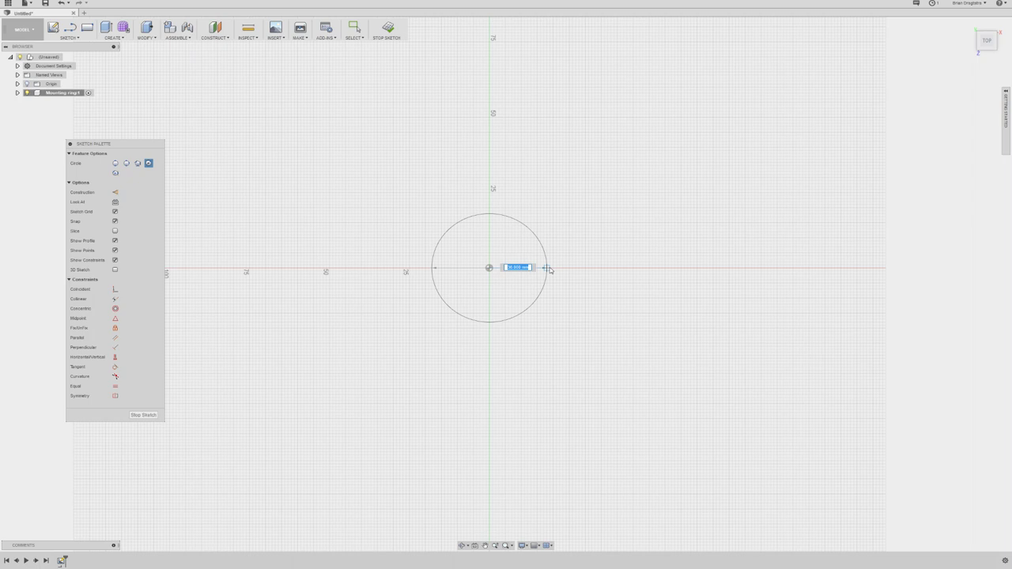
pyautogui.write('60')
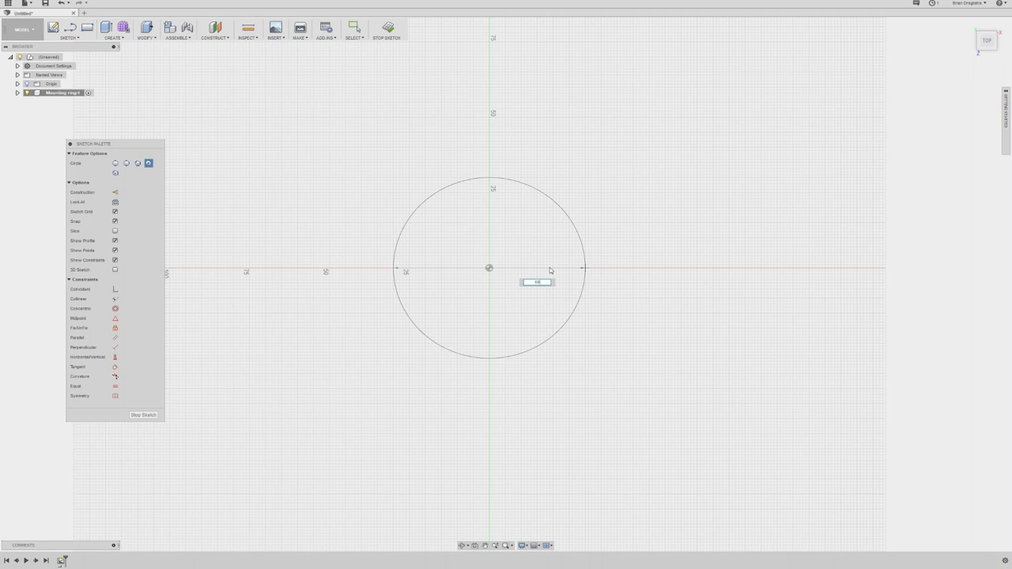
pyautogui.press('Tab')
pyautogui.press('Return')
pyautogui.press('Escape')
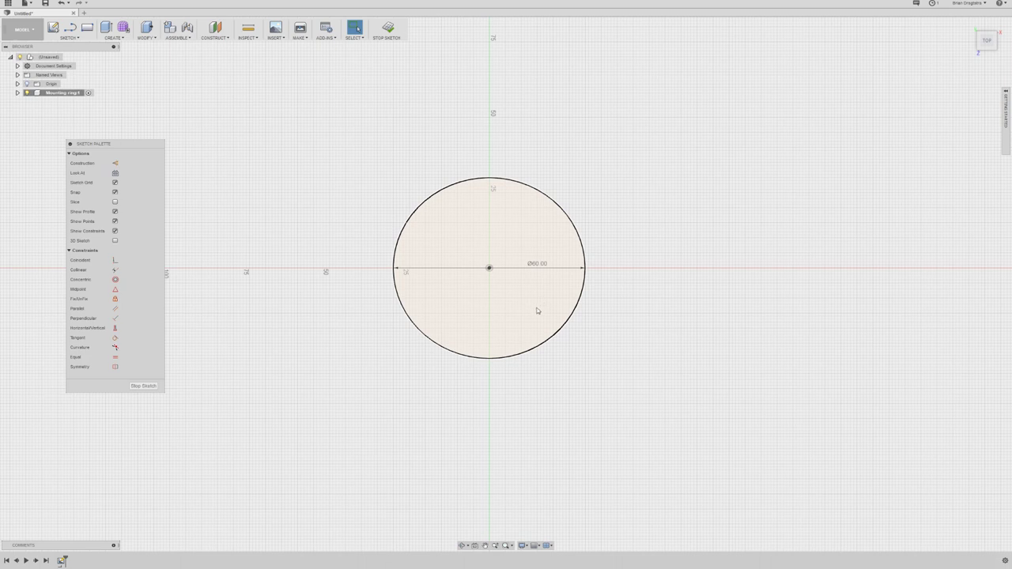
pyautogui.press('c')
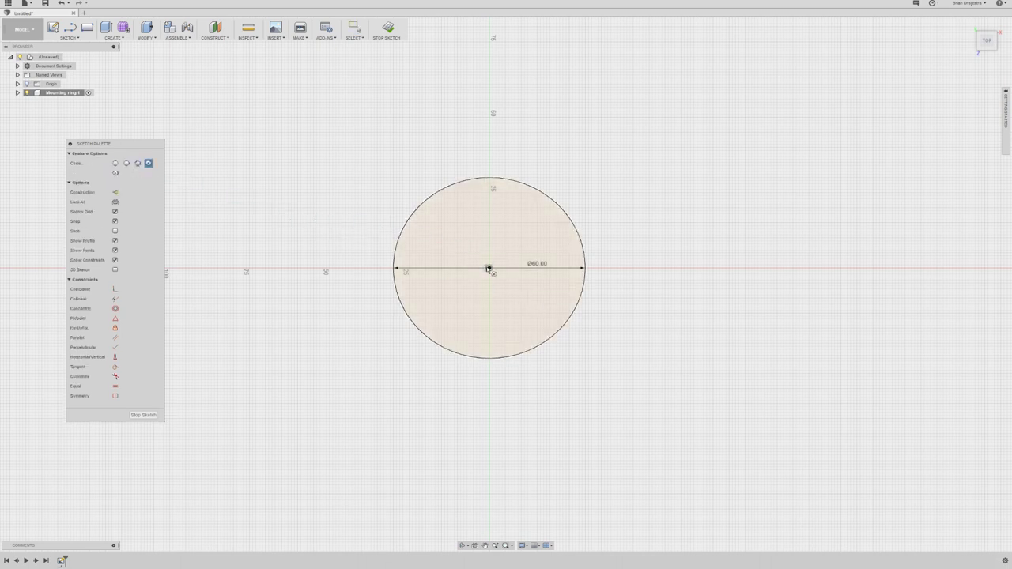
pyautogui.press('Escape')
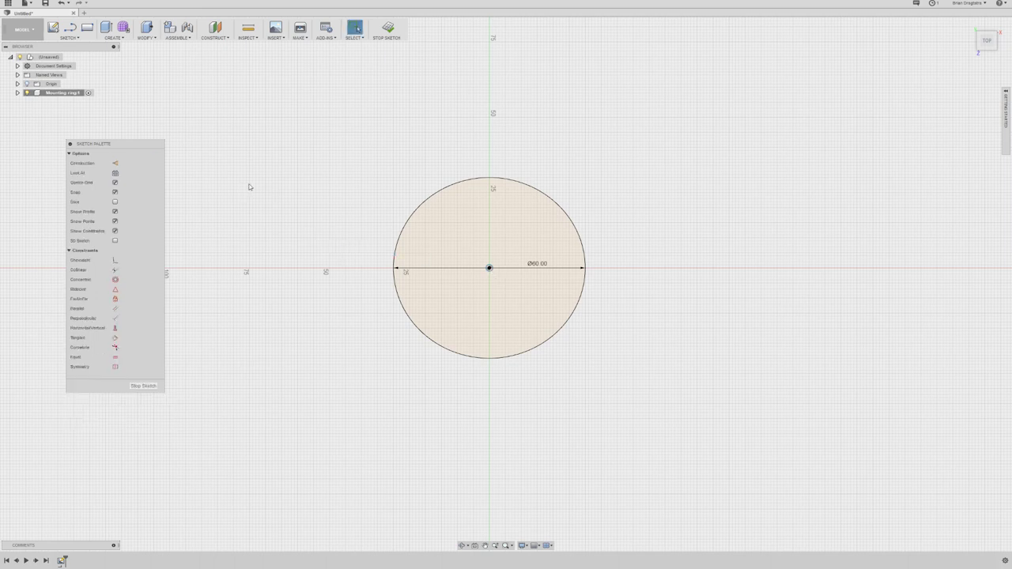
pyautogui.click(152, 386)
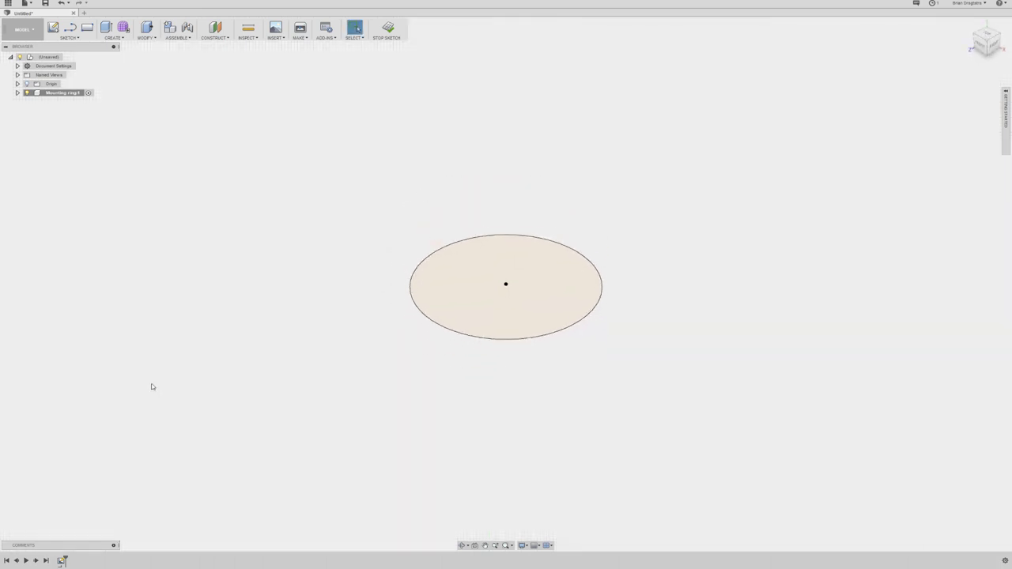
# Step: In a new sketch on the horizontal plane, draw a small circle about 6 mm in diameter at the origin and finish the sketch
pyautogui.write('scir')
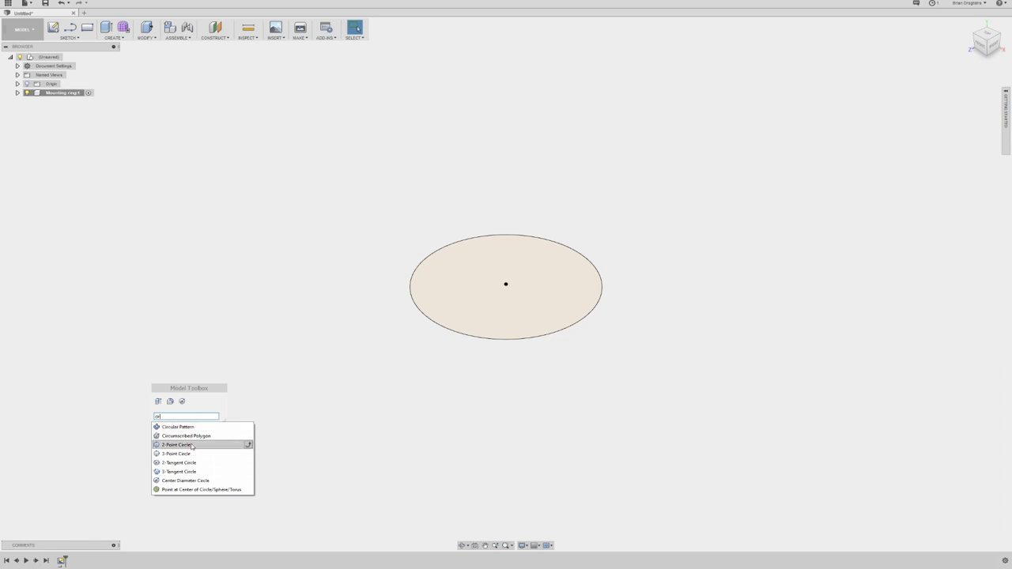
pyautogui.click(206, 490)
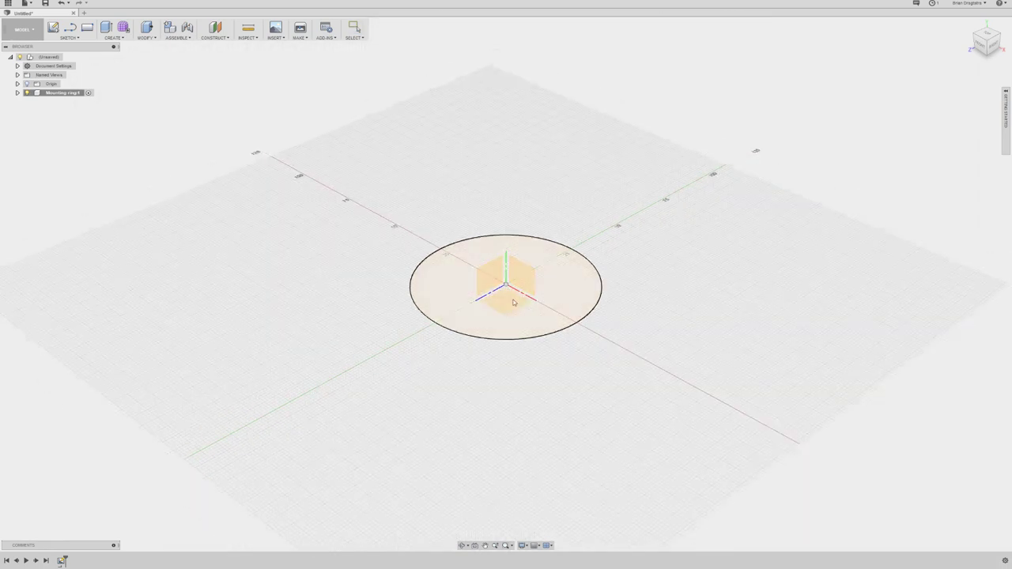
pyautogui.click(513, 303)
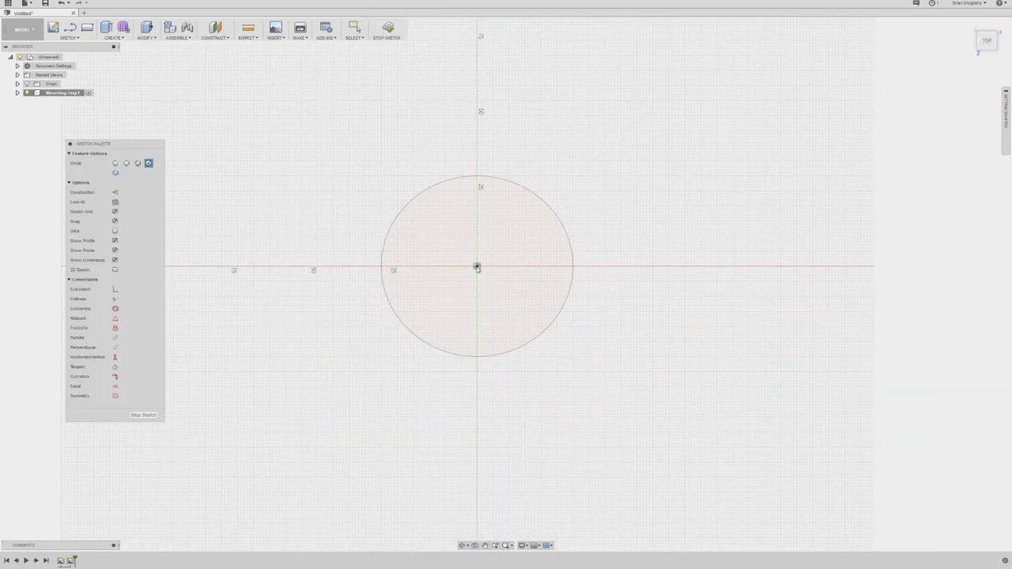
pyautogui.click(477, 268)
pyautogui.write('8')
pyautogui.press('Return')
pyautogui.press('Escape')
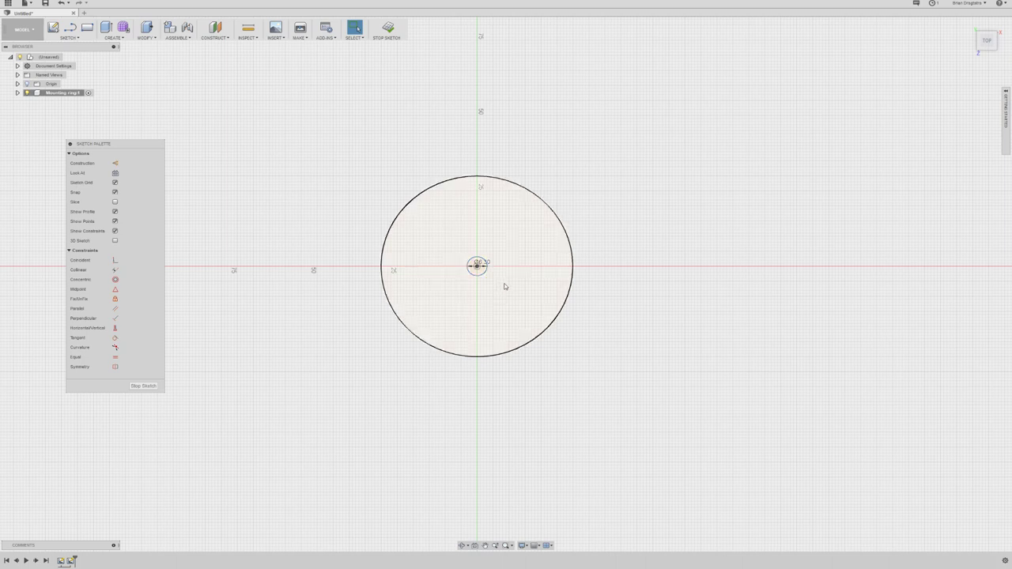
pyautogui.click(506, 287)
pyautogui.press('Escape')
pyautogui.click(143, 386)
pyautogui.press('q')
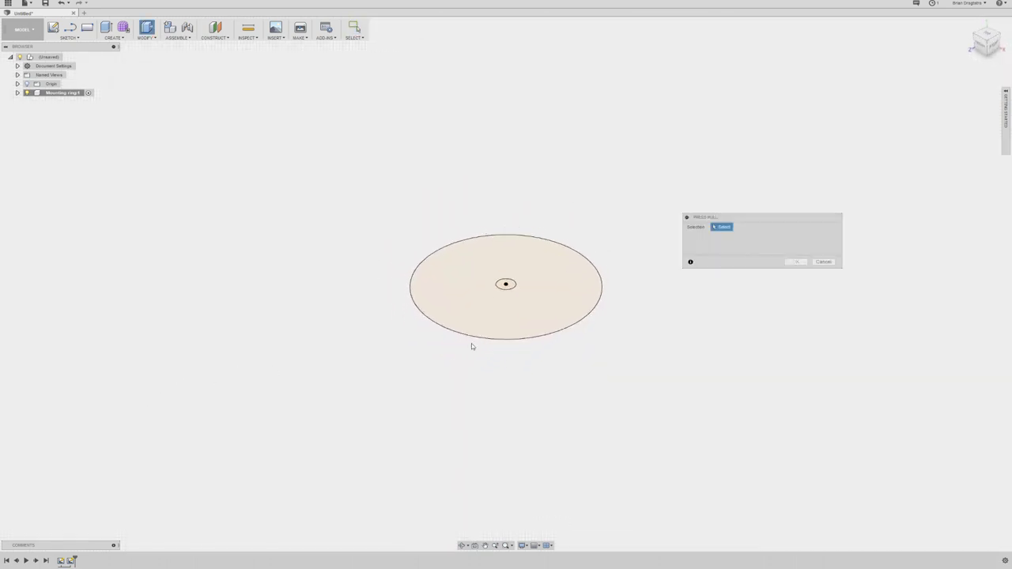
pyautogui.click(483, 291)
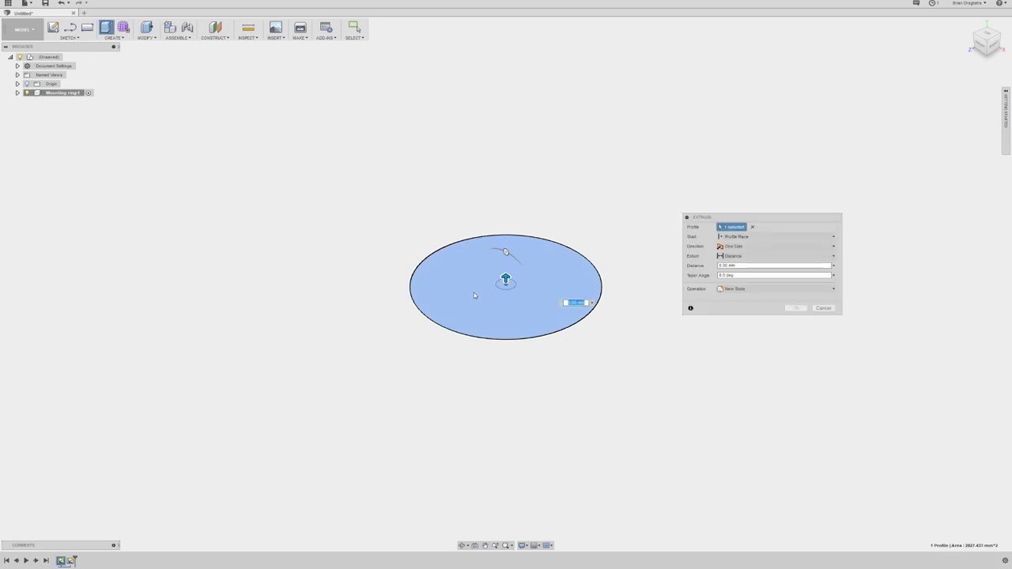
pyautogui.click(514, 287)
pyautogui.press('Escape')
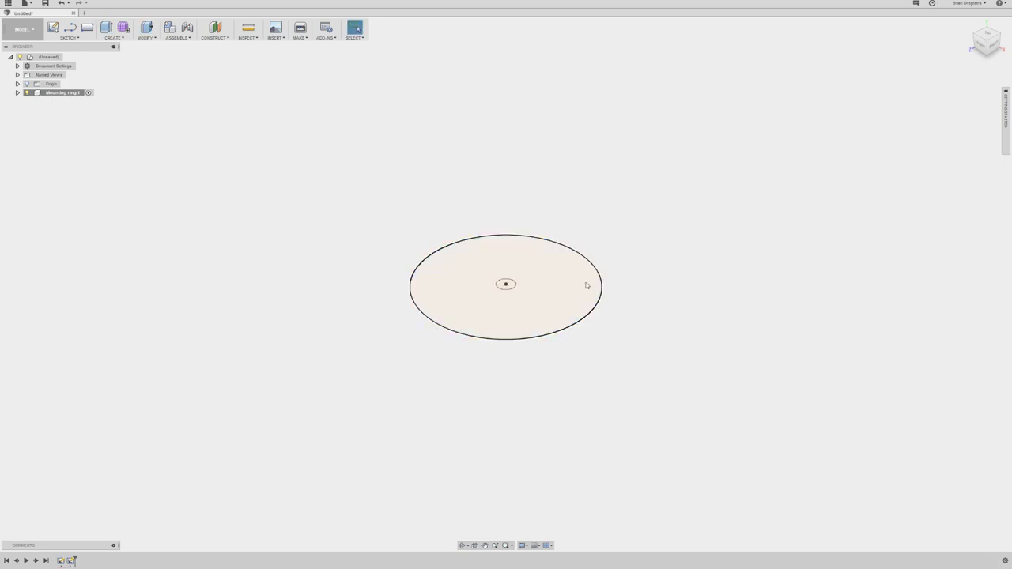
pyautogui.click(522, 306)
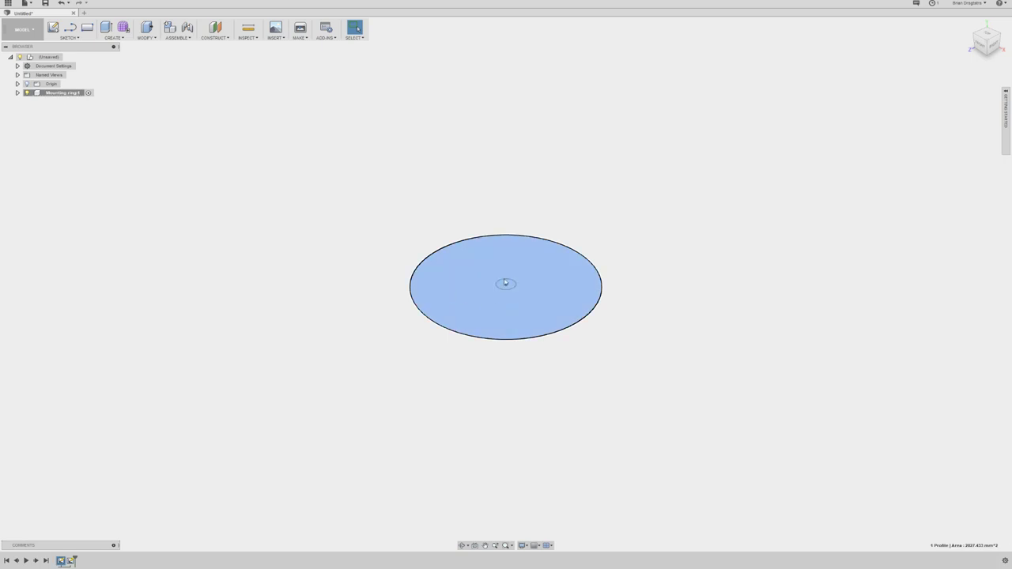
pyautogui.click(506, 283)
pyautogui.click(92, 156)
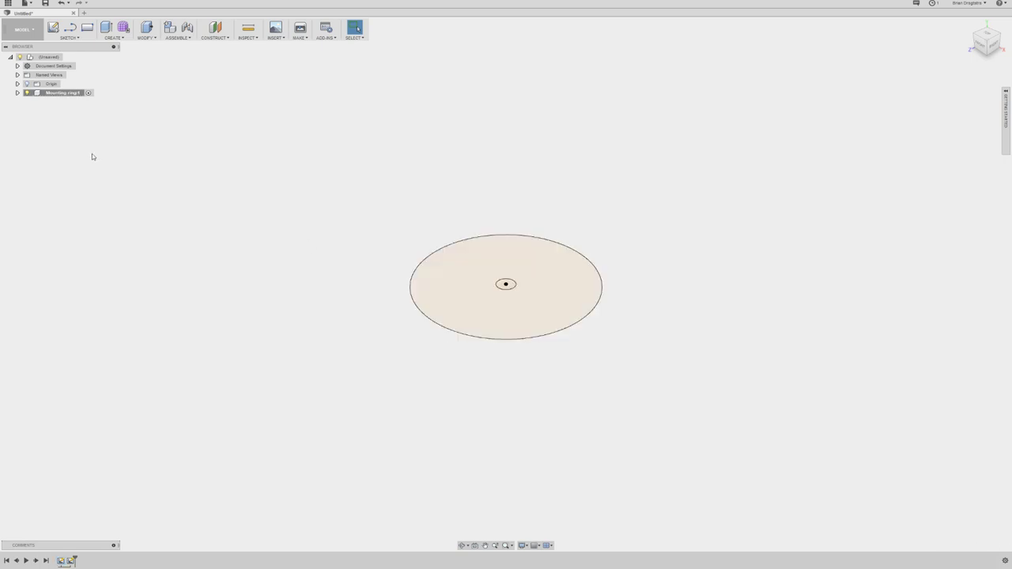
pyautogui.press('e')
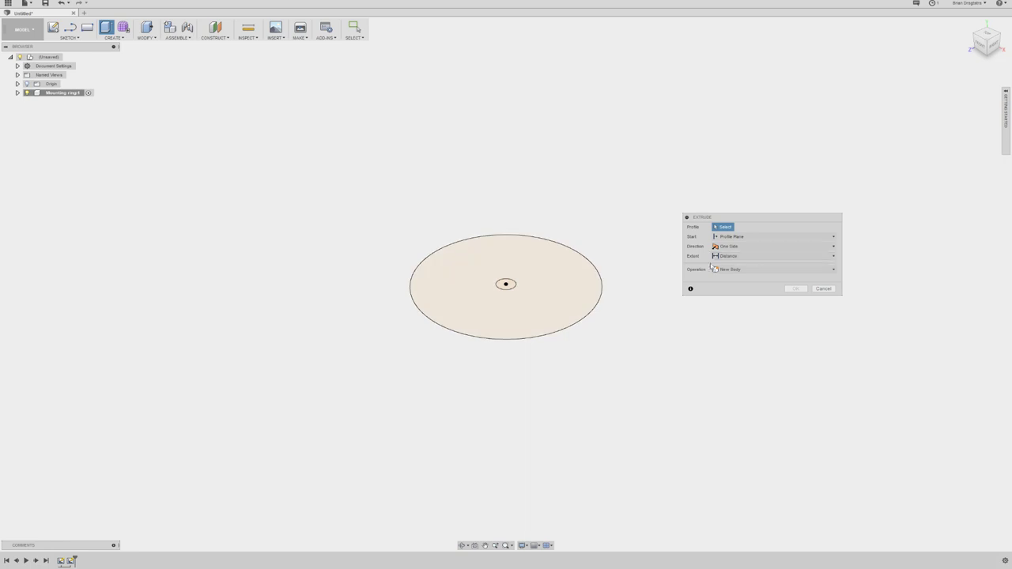
pyautogui.click(471, 285)
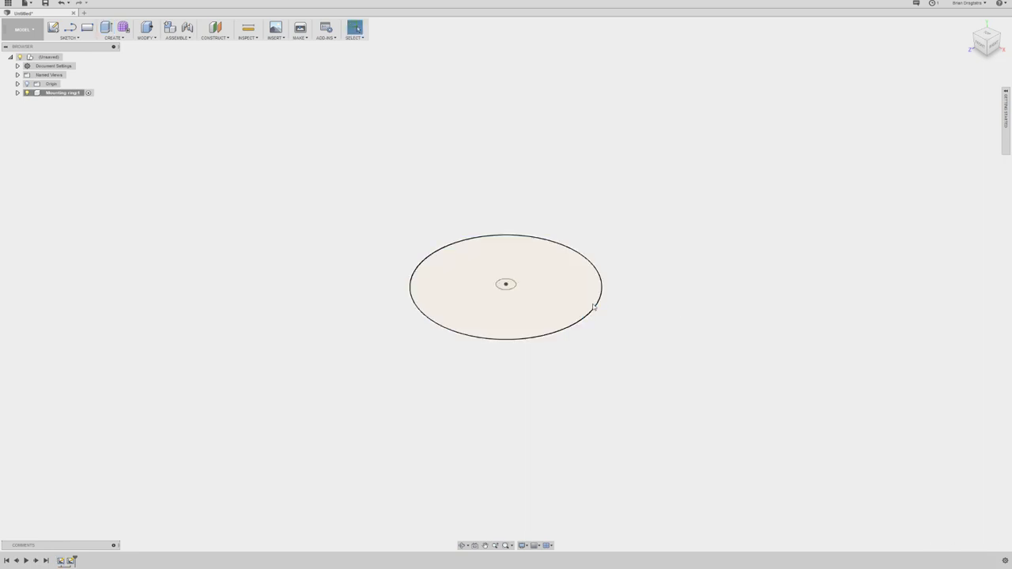
pyautogui.press('Escape')
pyautogui.press('h')
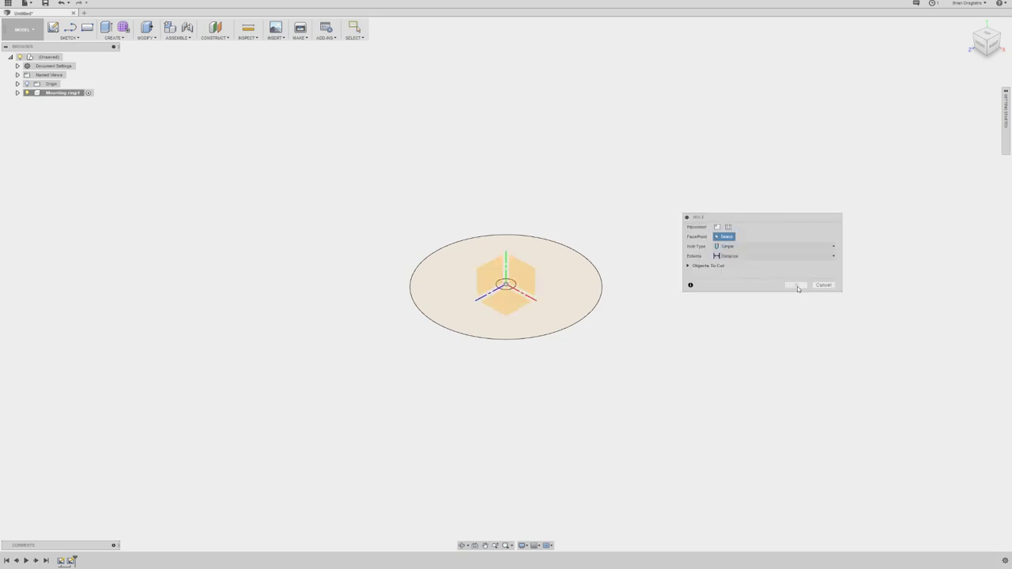
pyautogui.click(823, 285)
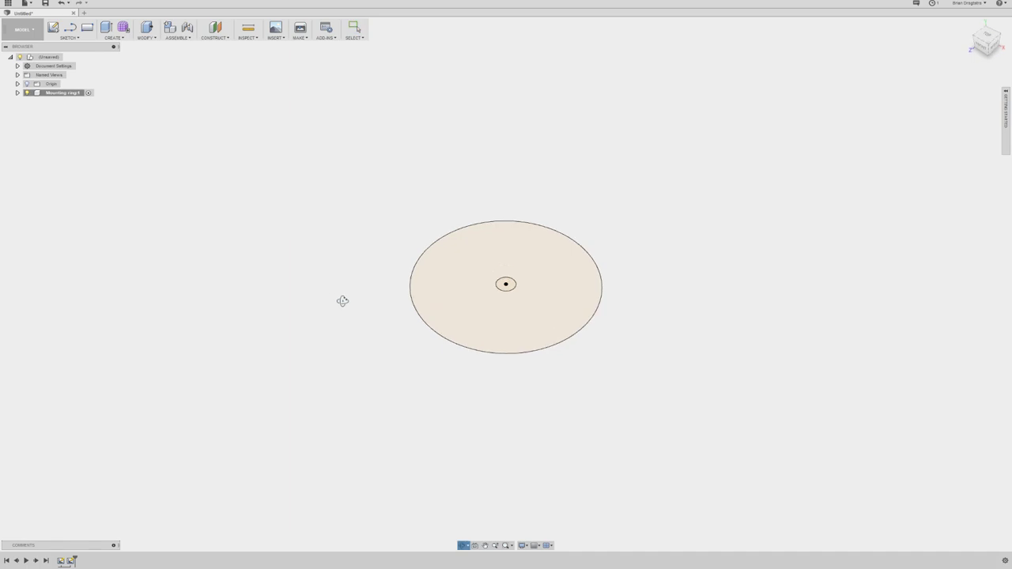
pyautogui.moveTo(342, 300); pyautogui.dragTo(271, 238)
pyautogui.press('Escape')
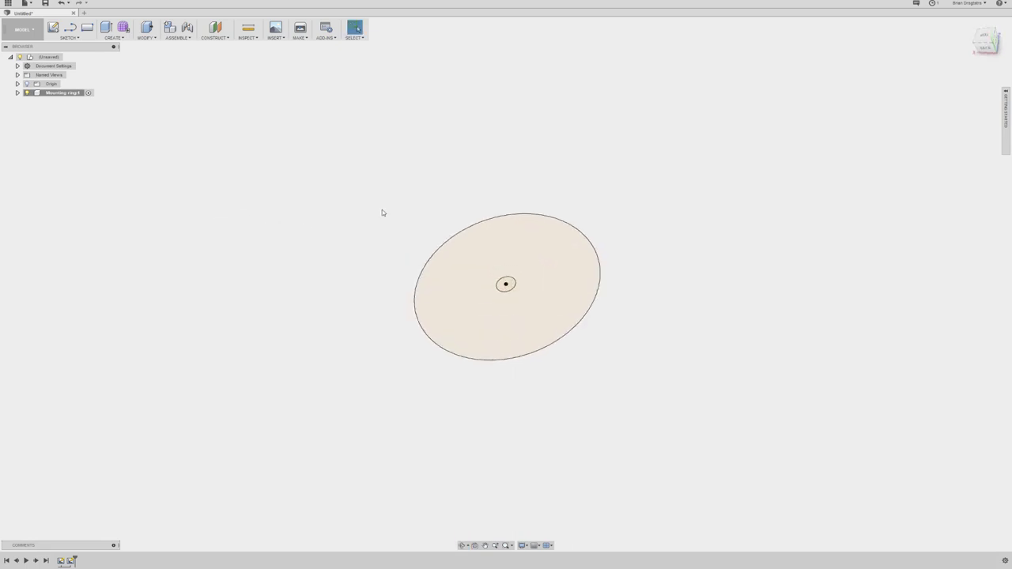
# Step: Open the sketch for editing and draw a 6 mm diameter center circle at the origin
pyautogui.click(518, 323)
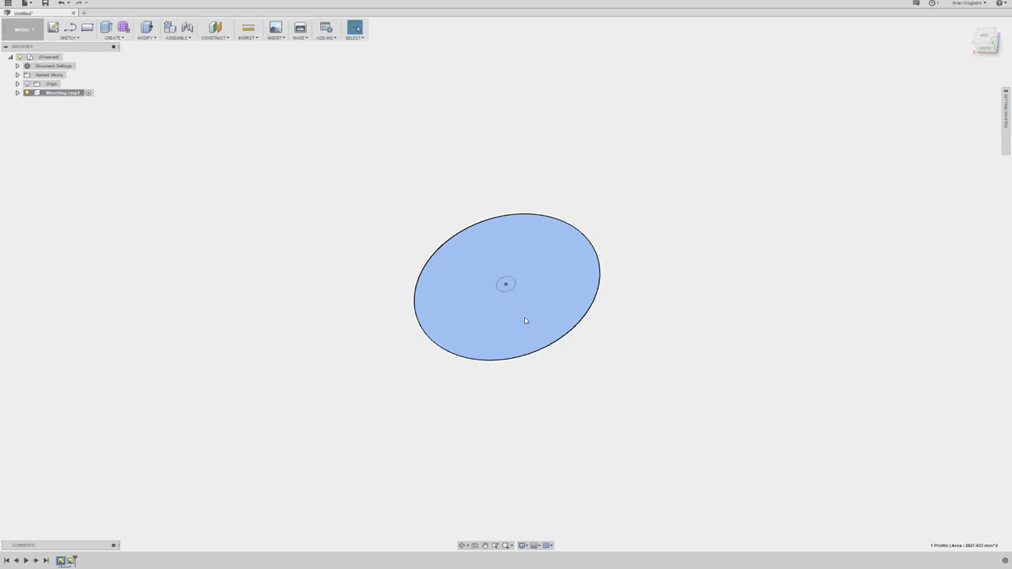
pyautogui.doubleClick(525, 320)
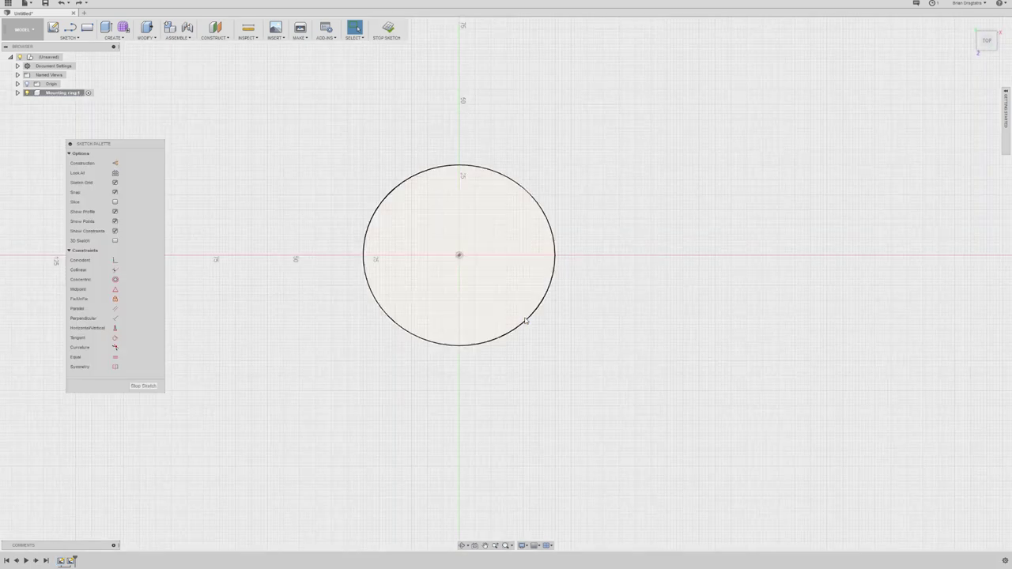
pyautogui.click(445, 321)
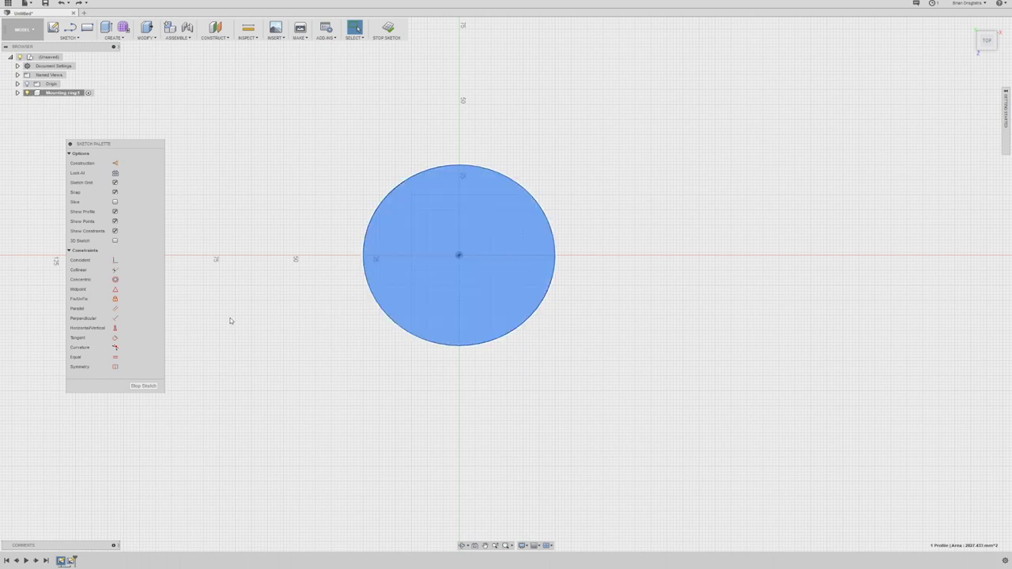
pyautogui.write('s')
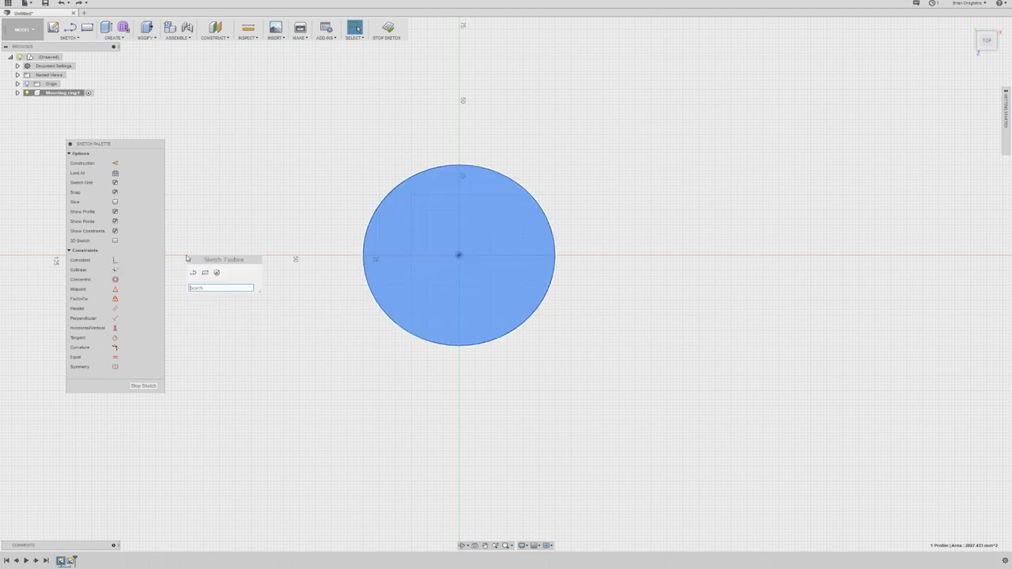
pyautogui.write('circle')
pyautogui.press('Return')
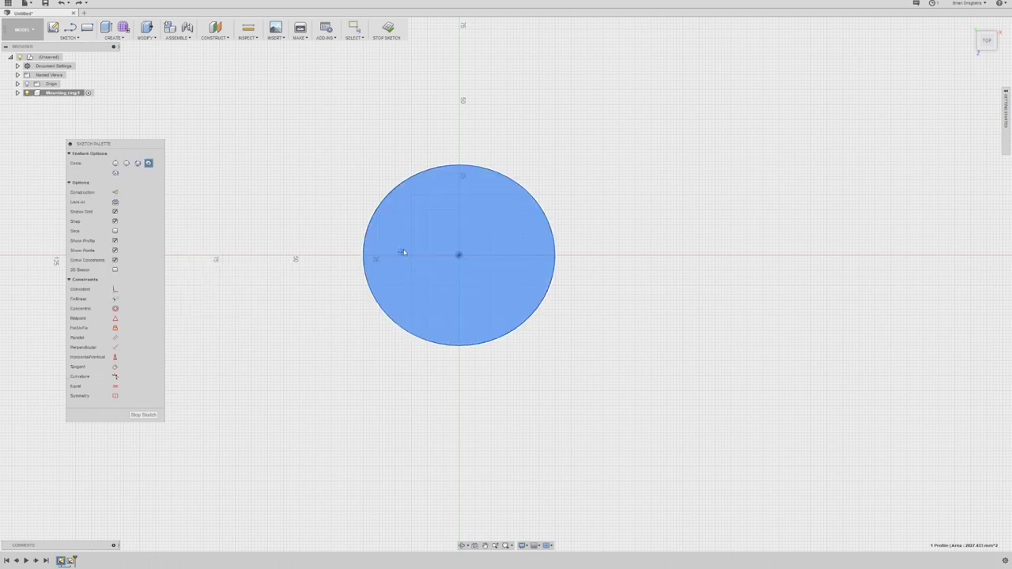
pyautogui.click(460, 256)
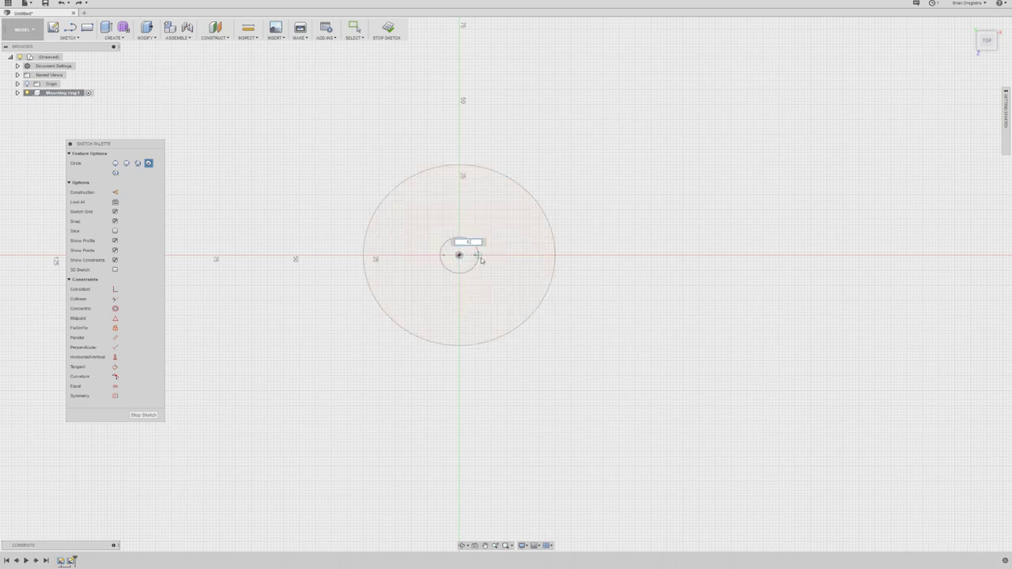
pyautogui.write('6')
pyautogui.press('Return')
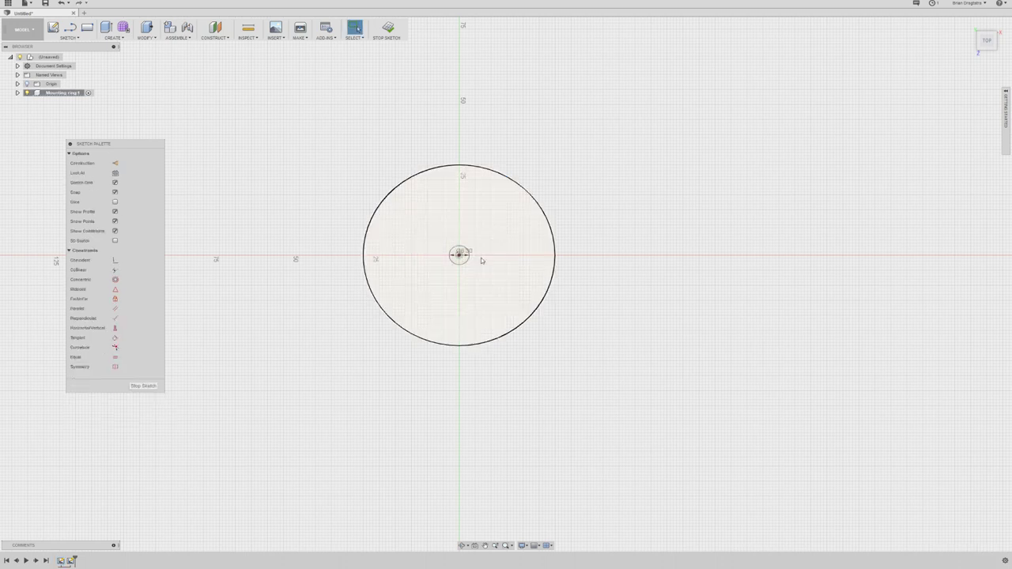
pyautogui.press('e')
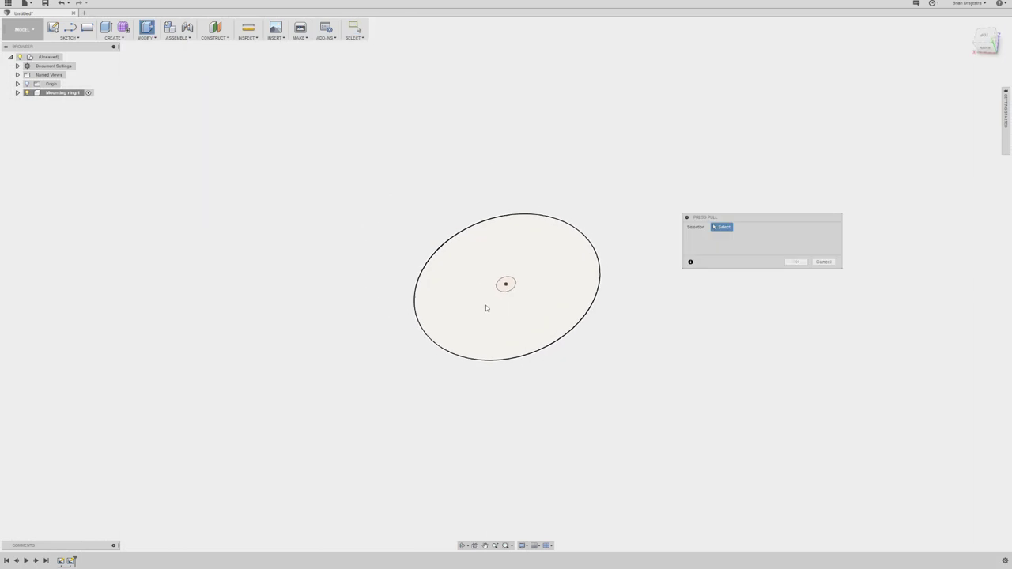
pyautogui.click(486, 305)
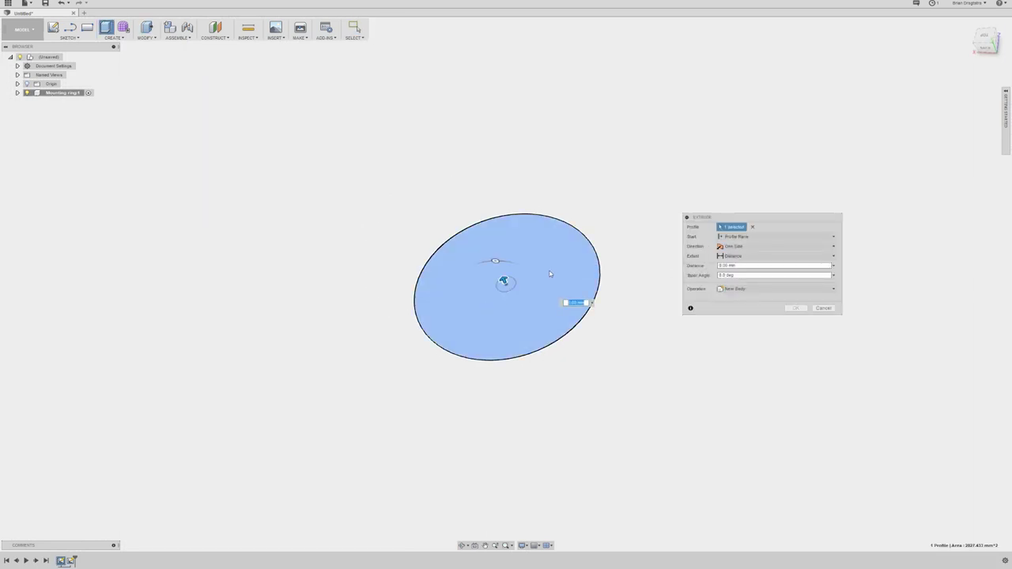
pyautogui.click(508, 283)
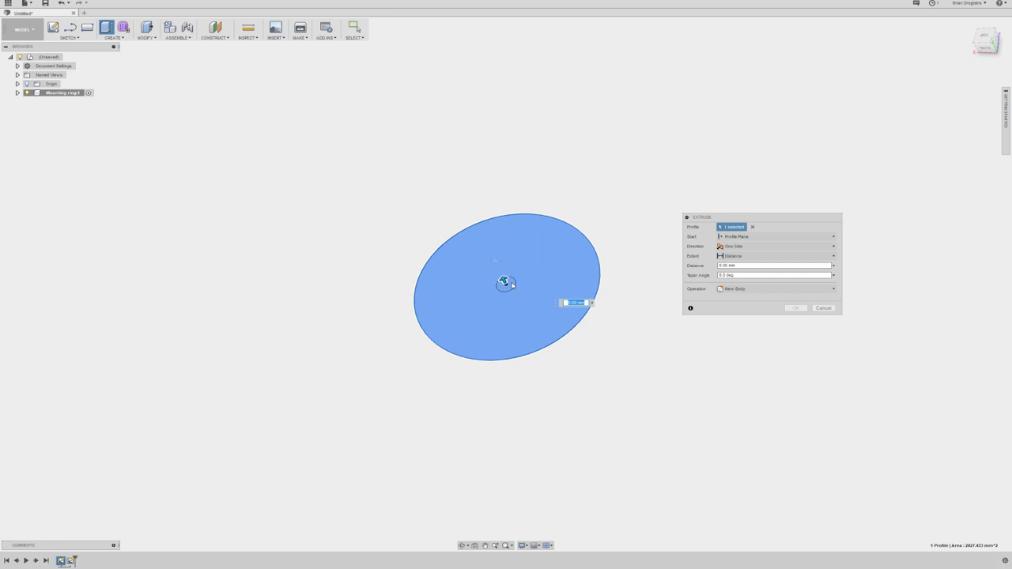
pyautogui.press('Escape')
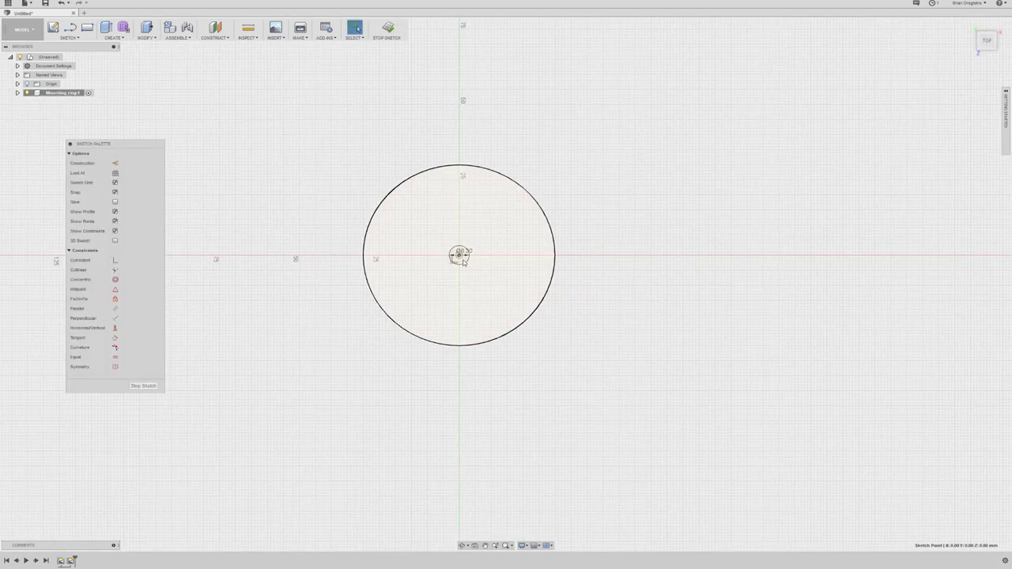
# Step: Extrude both the outer disc profile and the small center circle profile 10 mm as a new body
pyautogui.press('q')
pyautogui.click(512, 288)
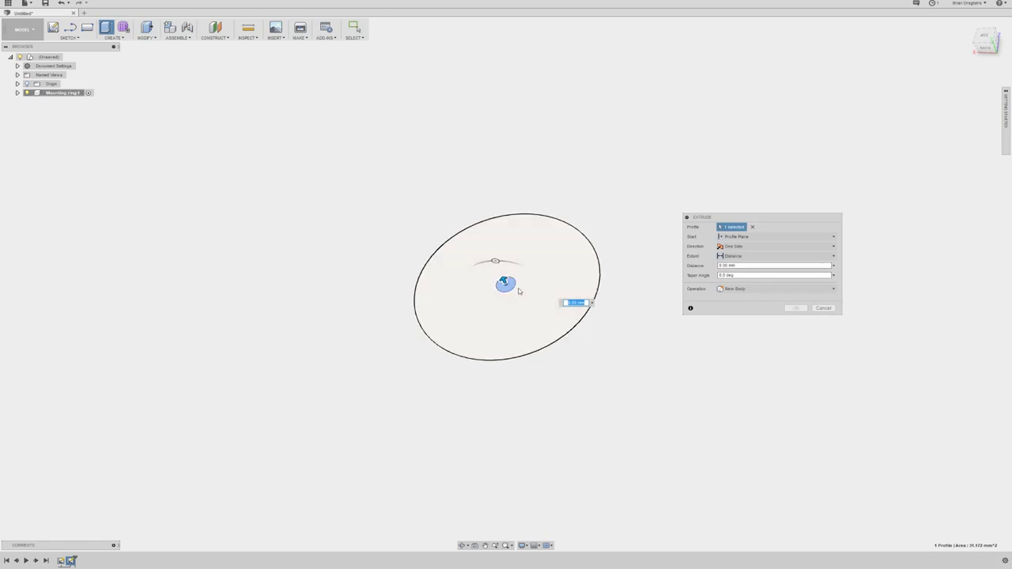
pyautogui.click(523, 295)
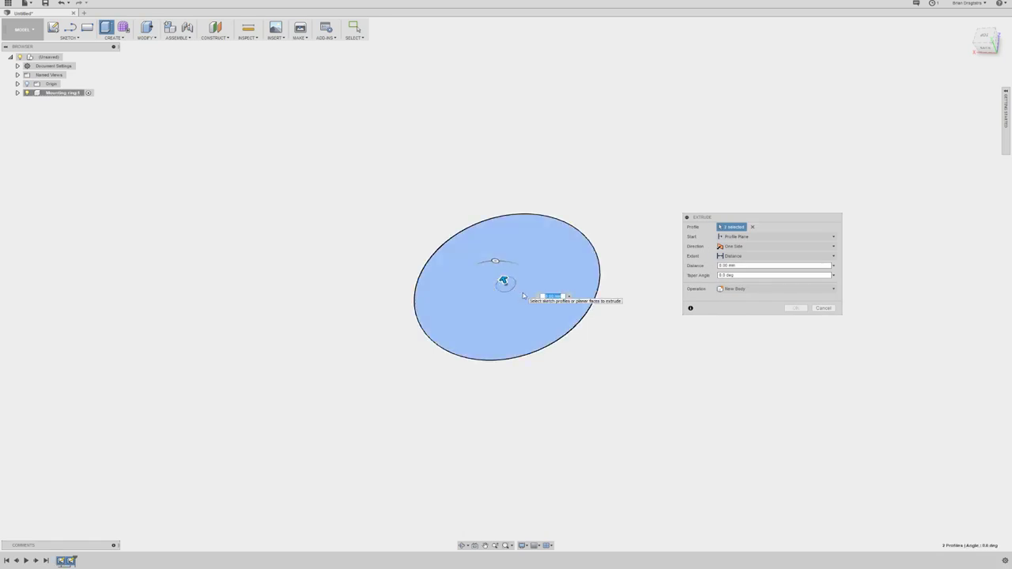
pyautogui.moveTo(506, 283); pyautogui.dragTo(494, 260)
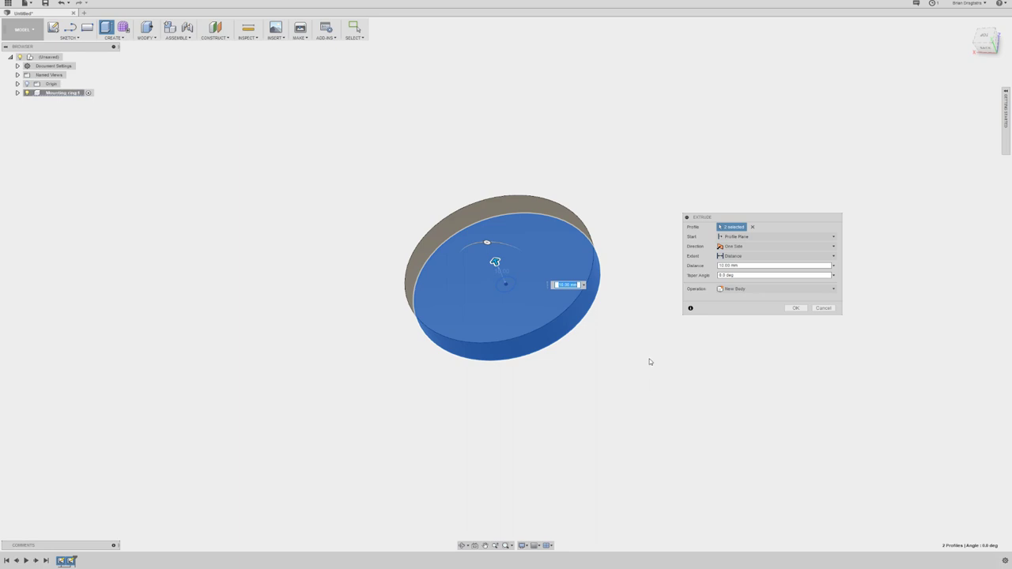
pyautogui.press('Return')
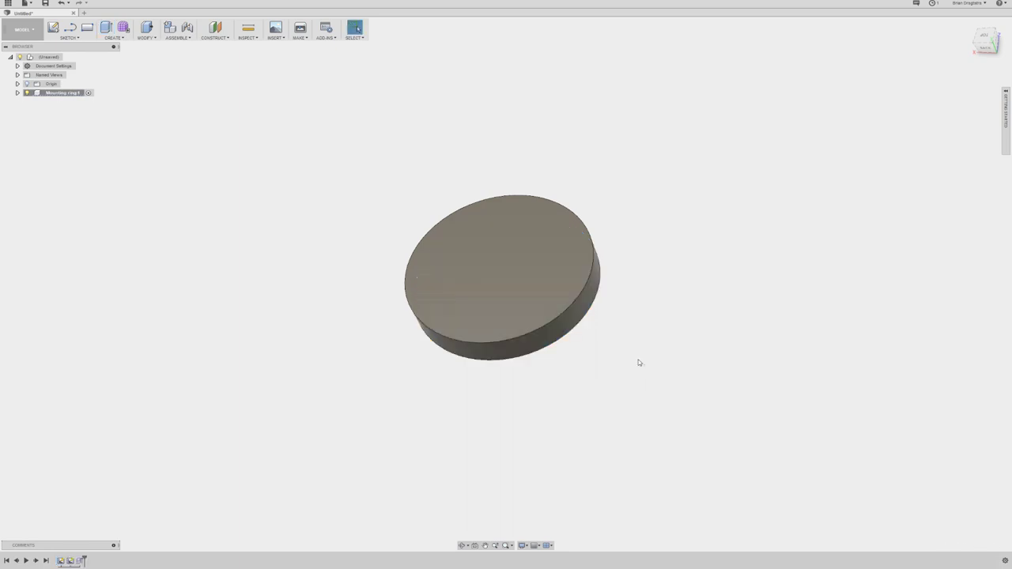
# Step: Expand the Mounting ring component, turn on its origin planes and axes, and expand its list of sketches
pyautogui.click(18, 83)
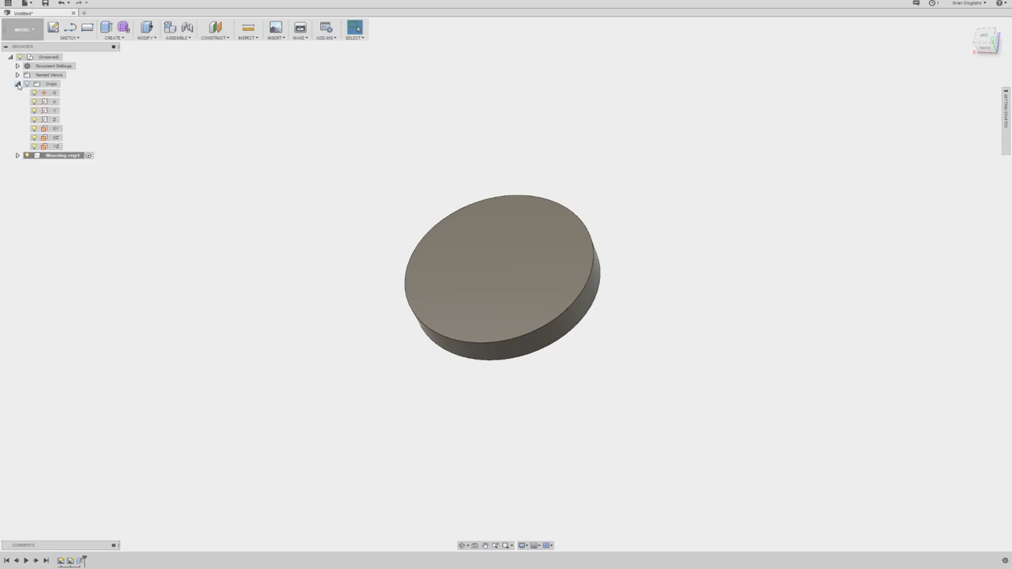
pyautogui.click(18, 155)
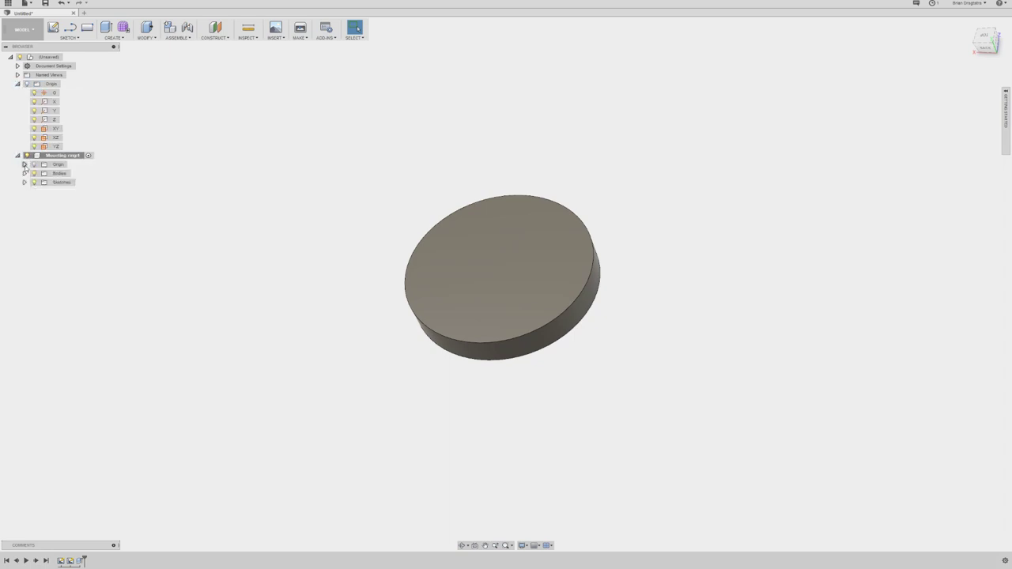
pyautogui.click(24, 165)
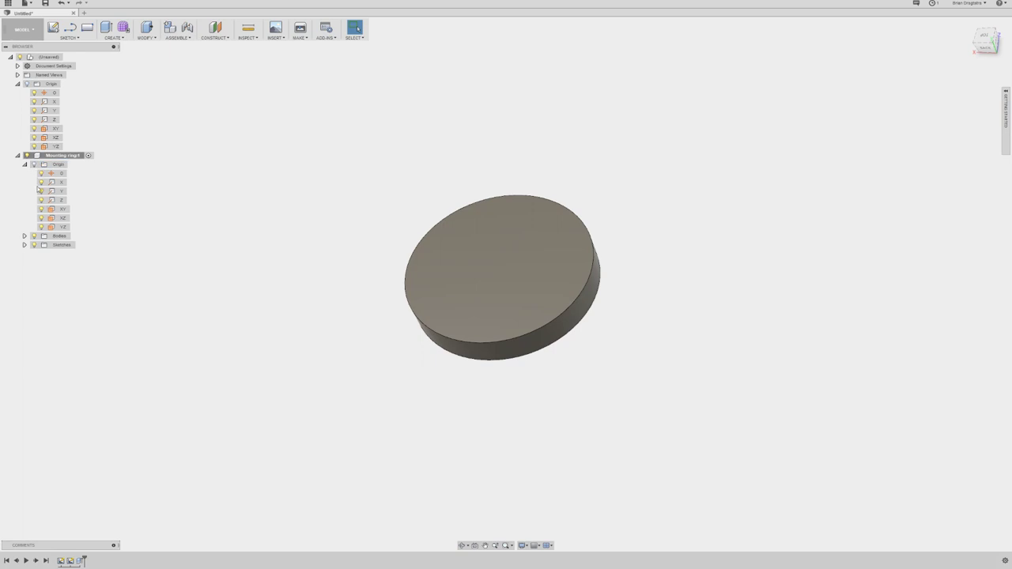
pyautogui.click(34, 165)
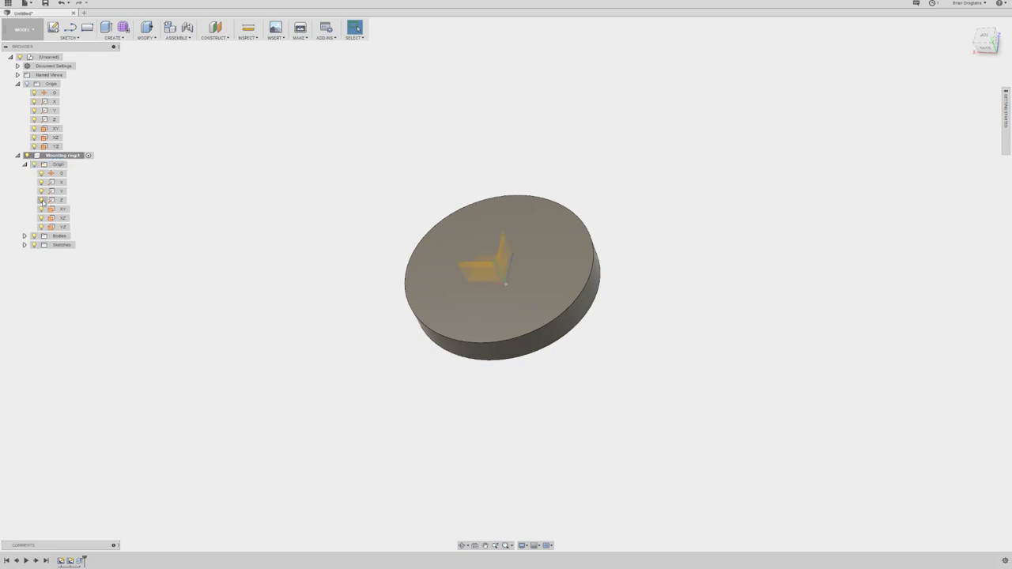
pyautogui.click(24, 245)
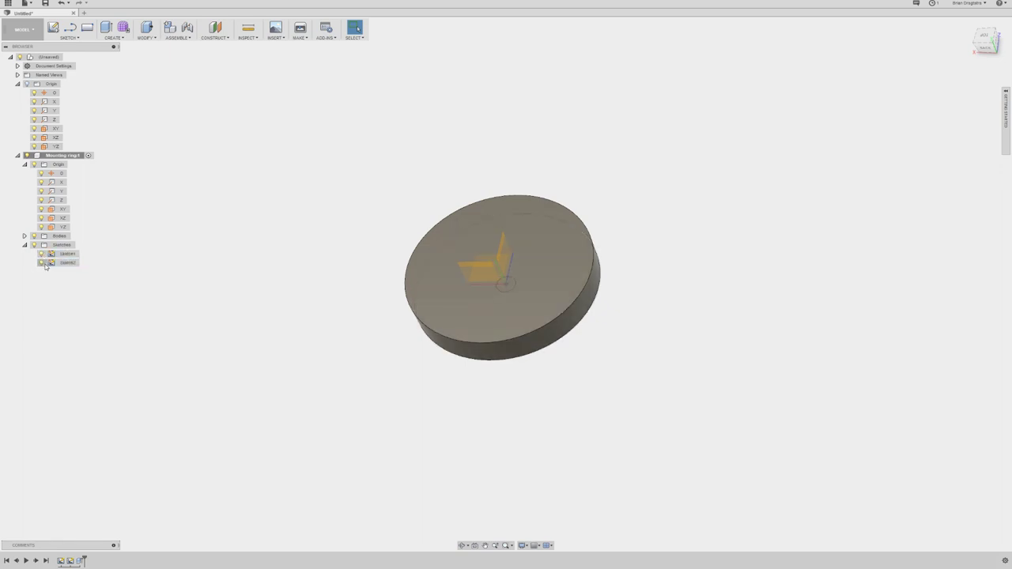
# Step: Extrude the small center circle from the disc's underside as a cut with its extent set to All
pyautogui.keyDown('shift'); pyautogui.moveTo(599, 377); pyautogui.dragTo(542, 328, button='middle'); pyautogui.keyUp('shift')
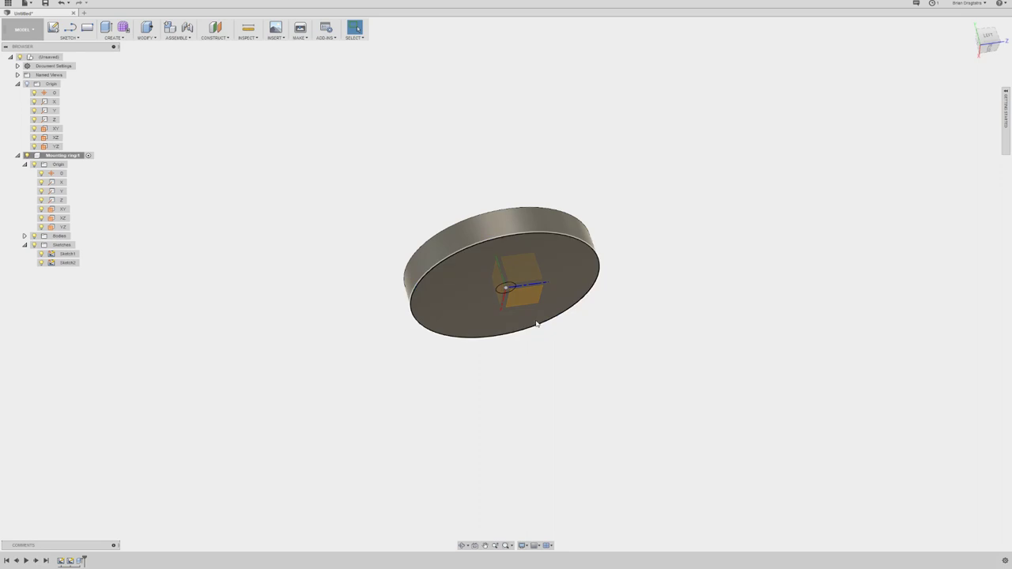
pyautogui.press('e')
pyautogui.click(509, 290)
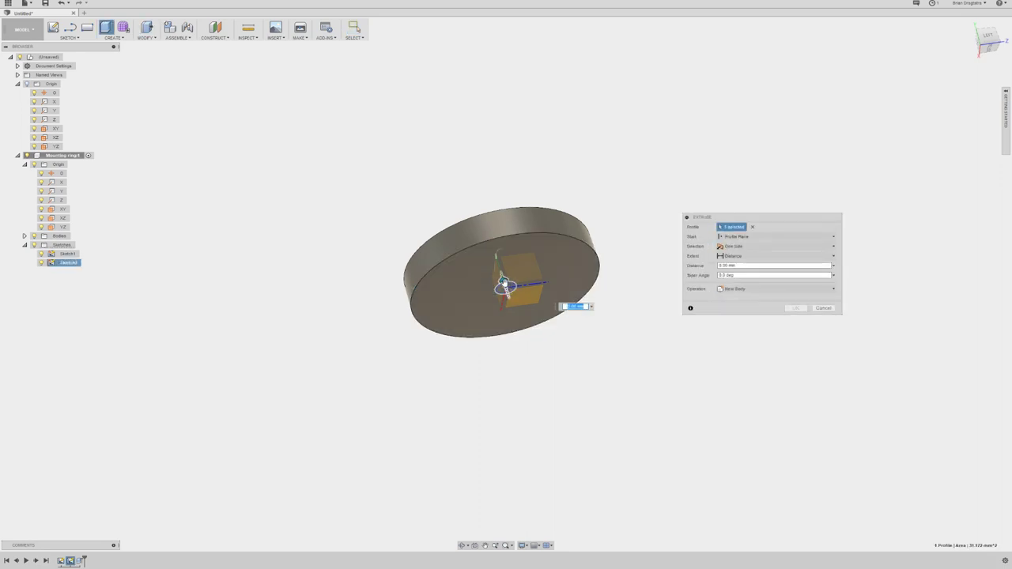
pyautogui.moveTo(503, 283); pyautogui.dragTo(480, 210)
pyautogui.click(744, 266)
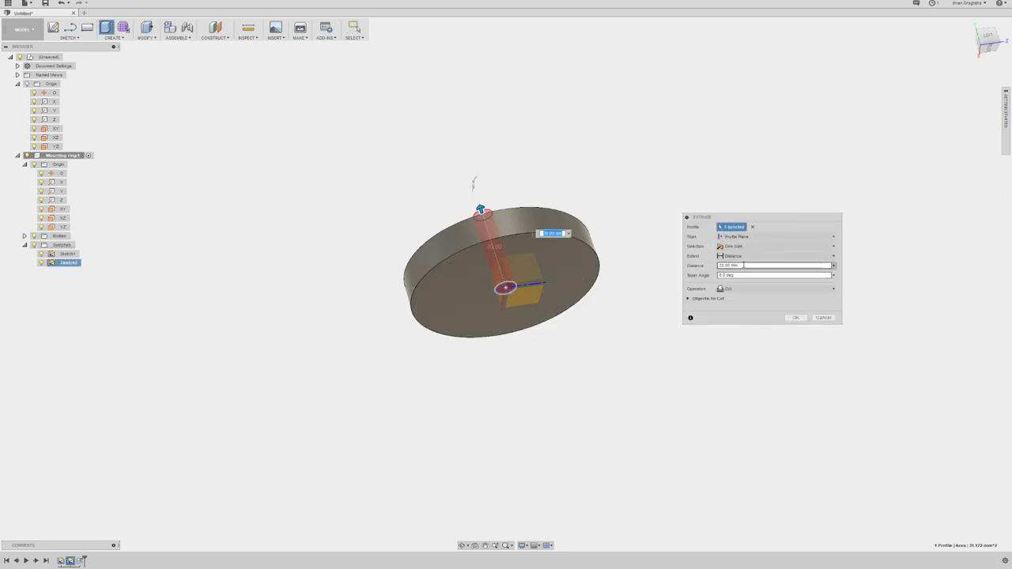
pyautogui.click(737, 257)
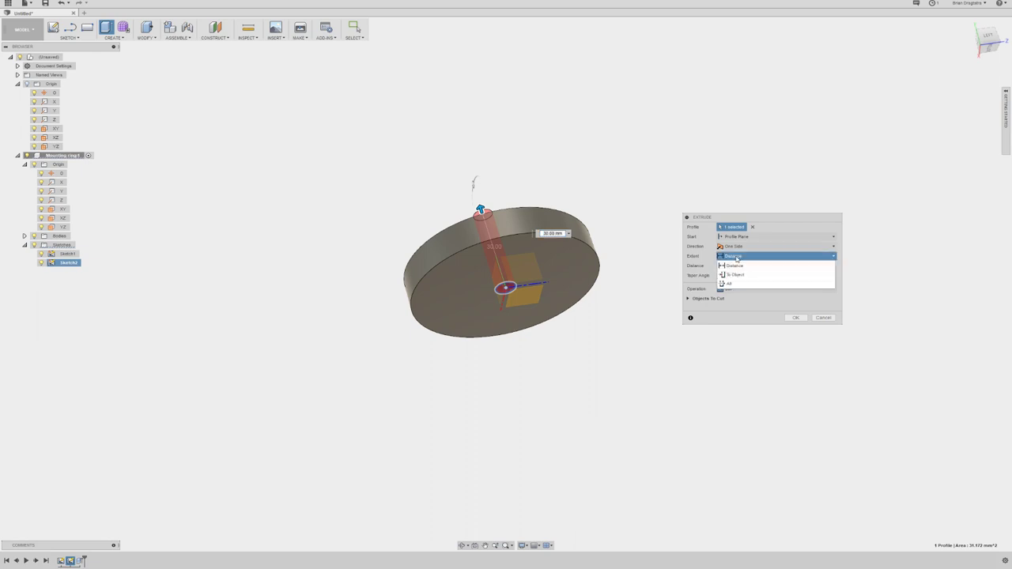
pyautogui.click(741, 284)
pyautogui.click(797, 317)
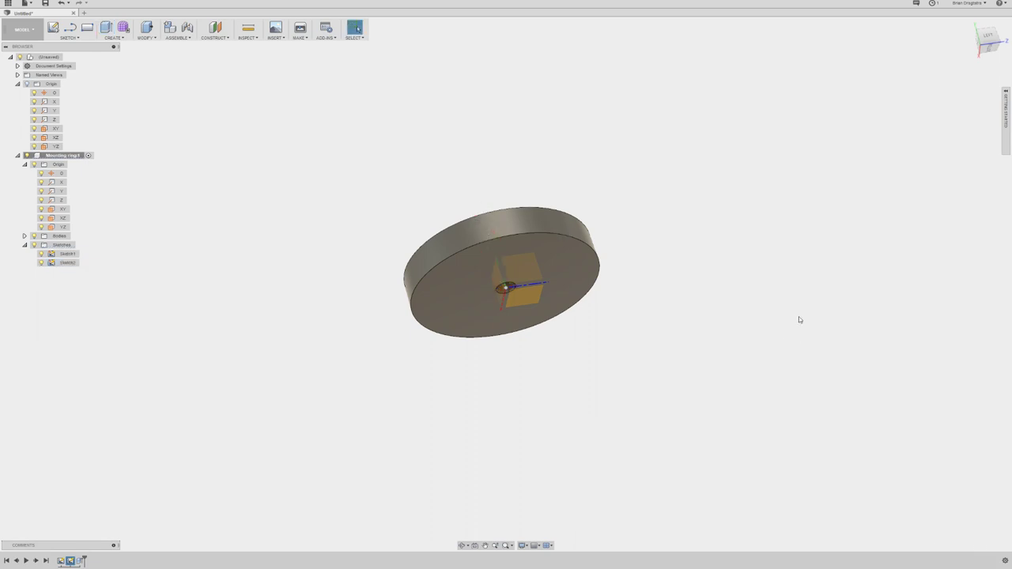
# Step: Sketch a 20 mm diameter circle on the disc's top face, concentric with the center hole
pyautogui.keyDown('shift'); pyautogui.moveTo(673, 340); pyautogui.dragTo(718, 348, button='middle'); pyautogui.keyUp('shift')
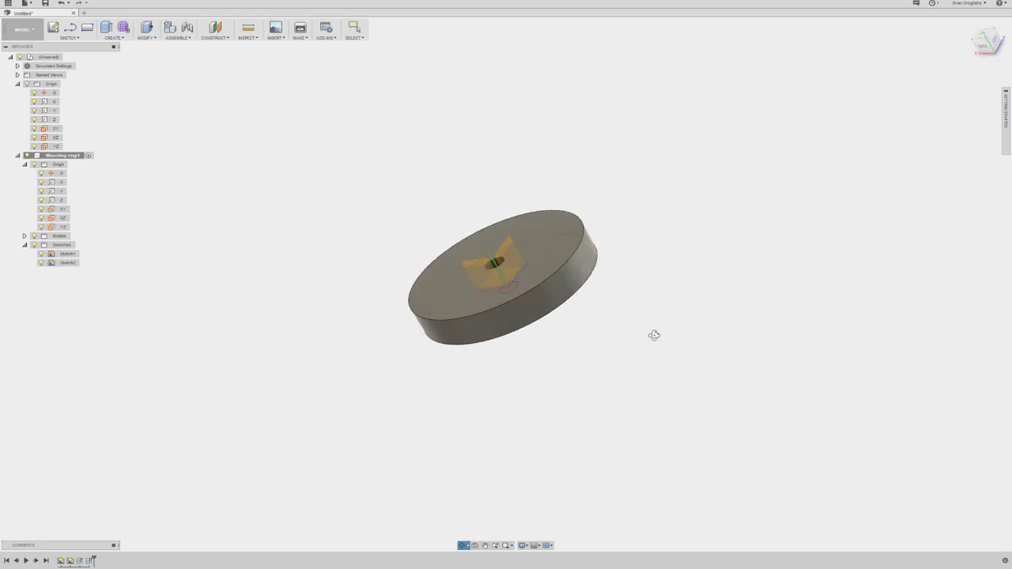
pyautogui.keyDown('shift'); pyautogui.moveTo(656, 335); pyautogui.dragTo(695, 327, button='middle'); pyautogui.keyUp('shift')
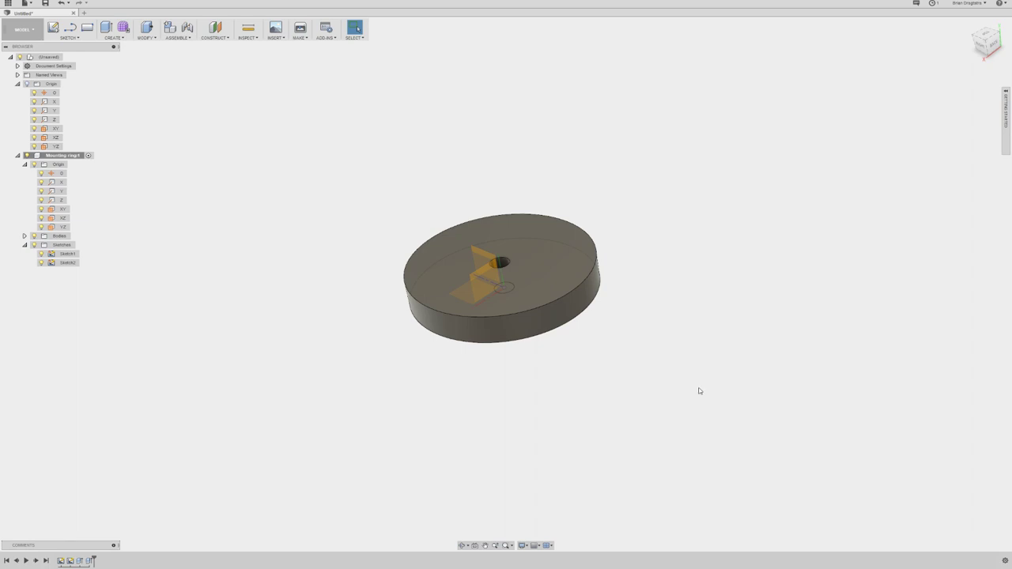
pyautogui.press('s')
pyautogui.press('Escape')
pyautogui.click(514, 284)
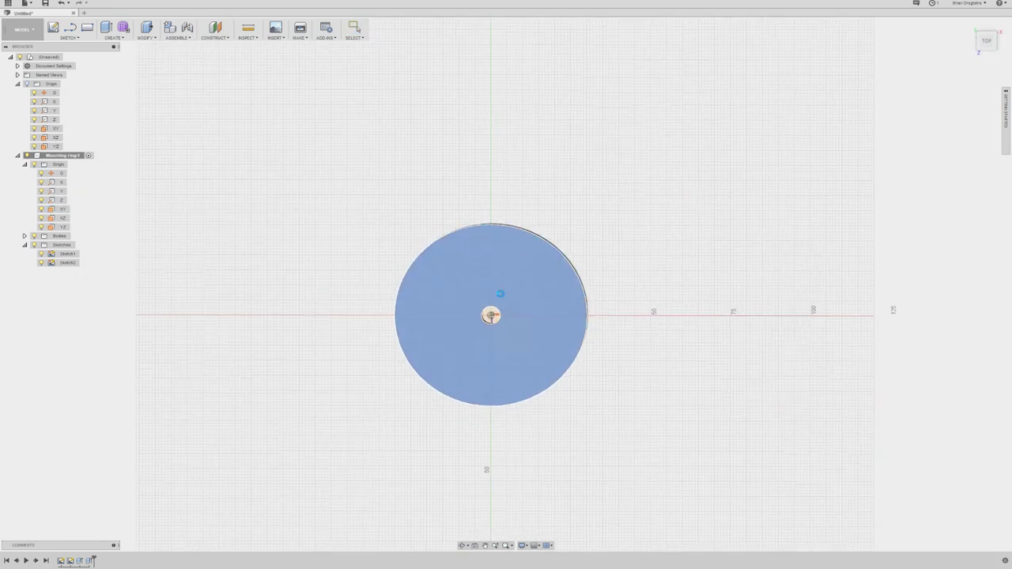
pyautogui.click(505, 319)
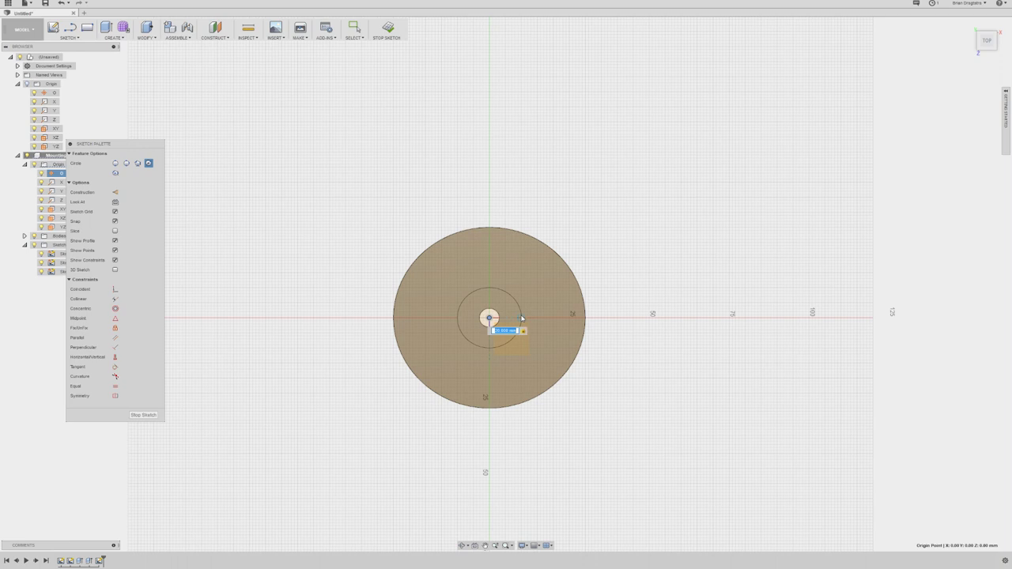
pyautogui.click(522, 318)
pyautogui.press('Escape')
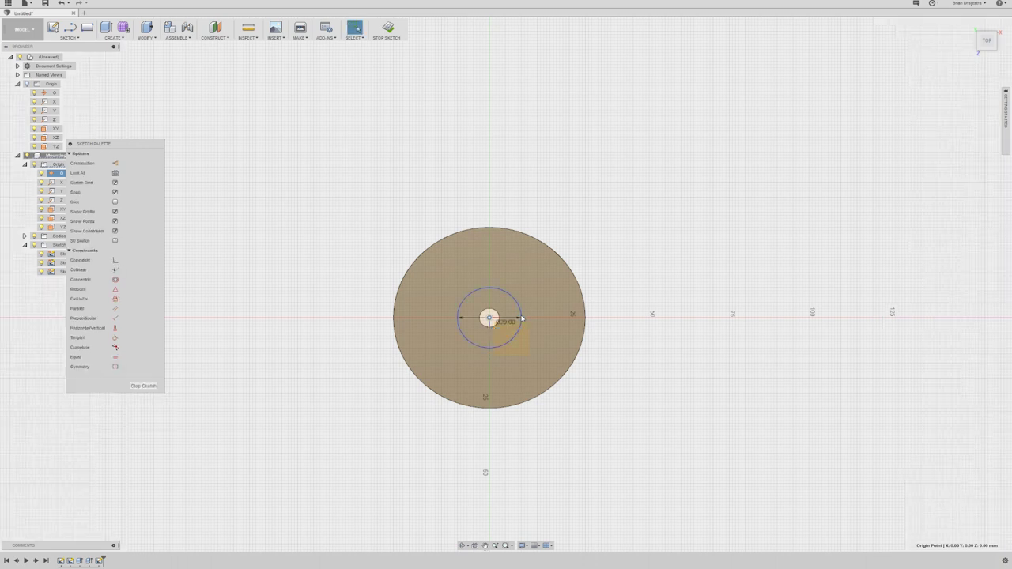
# Step: Extrude the ring profile around the center hole 6 mm into the disc as a cut to form a counterbore
pyautogui.press('e')
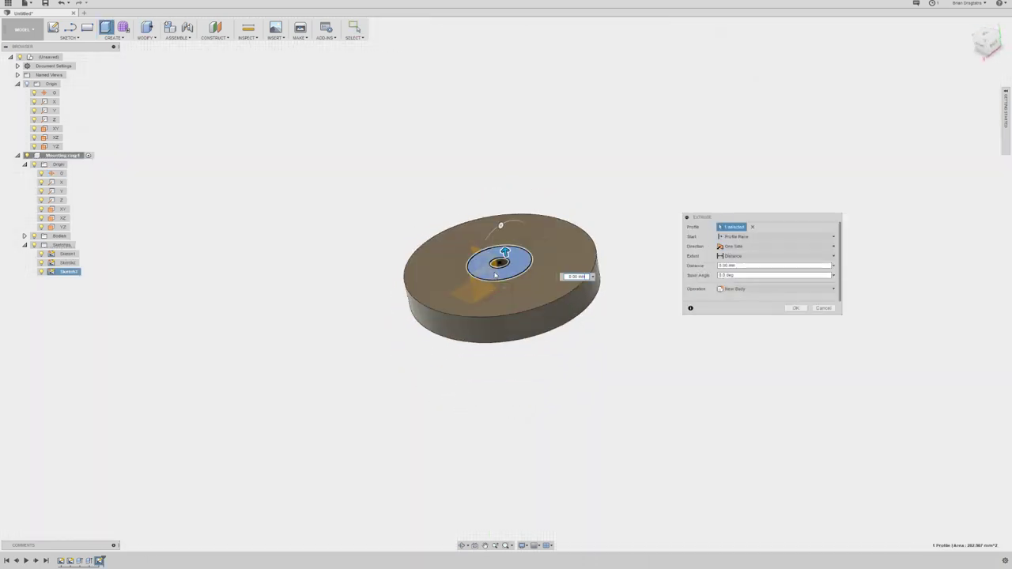
pyautogui.moveTo(504, 251)
pyautogui.mouseDown()
pyautogui.moveTo(512, 279)
pyautogui.moveTo(511, 264)
pyautogui.mouseUp()
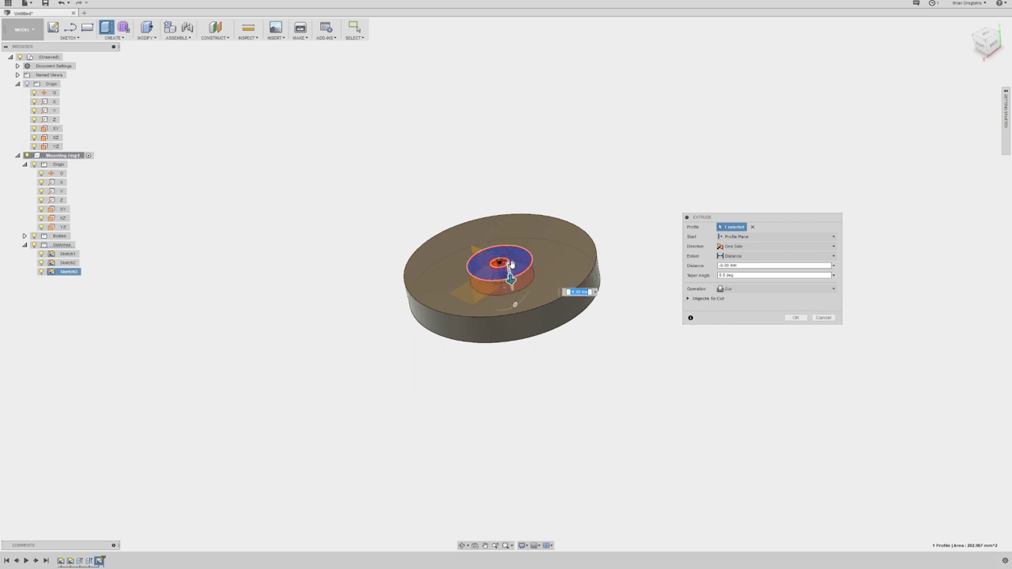
pyautogui.press('Return')
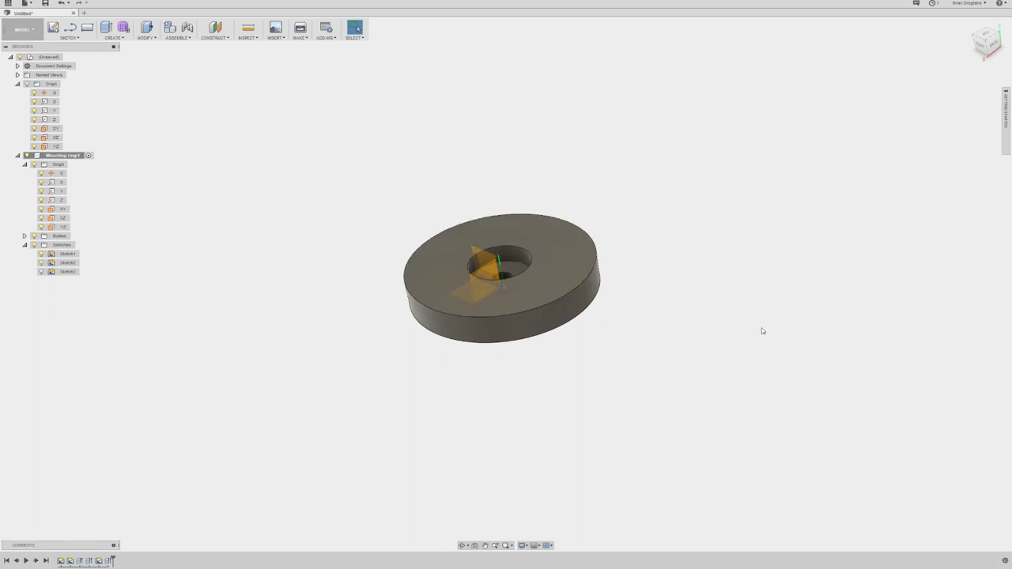
# Step: From the underside, add a 4 mm diameter circle to the 60 mm disc sketch, on the horizontal axis at X -20 mm
pyautogui.keyDown('shift'); pyautogui.moveTo(761, 328); pyautogui.dragTo(748, 250, button='middle'); pyautogui.keyUp('shift')
pyautogui.press('Escape')
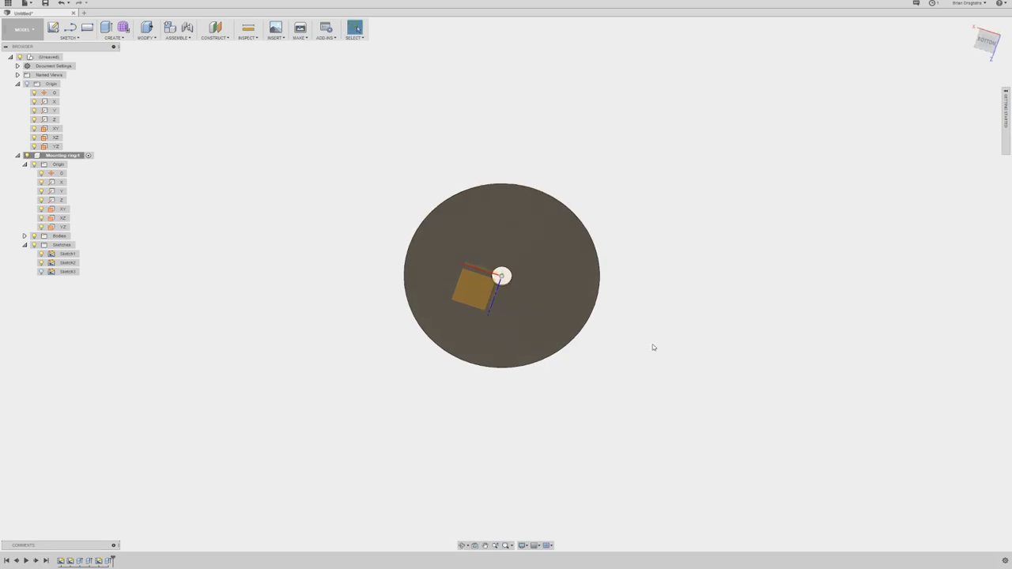
pyautogui.press('s')
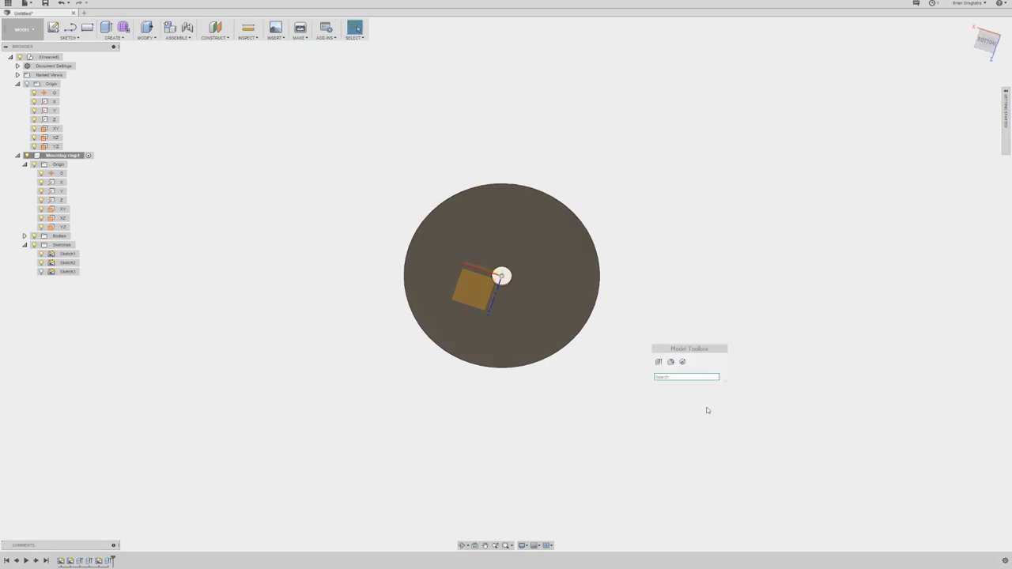
pyautogui.click(681, 362)
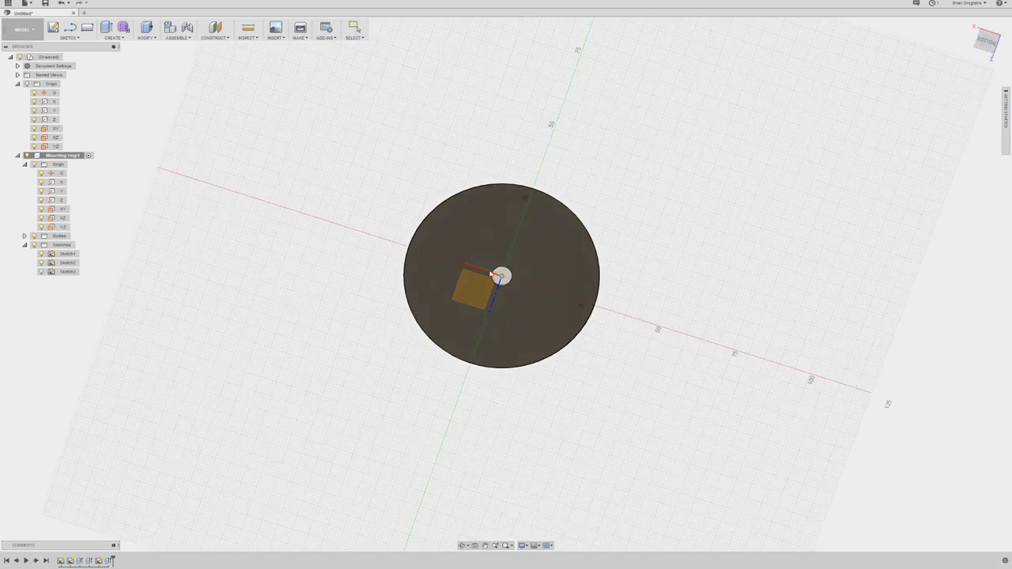
pyautogui.click(514, 308)
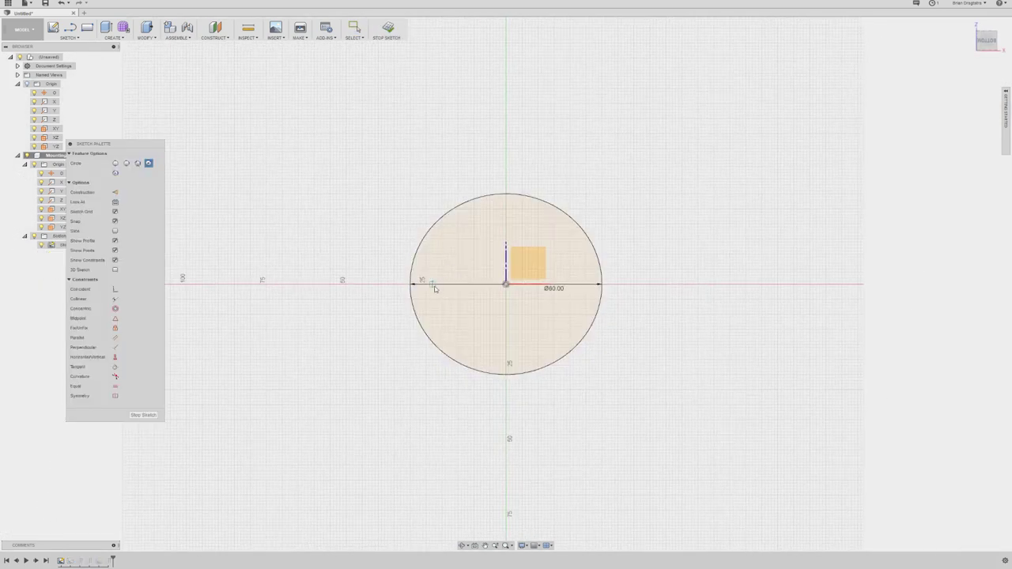
pyautogui.click(443, 286)
pyautogui.write('4')
pyautogui.press('Return')
pyautogui.press('Escape')
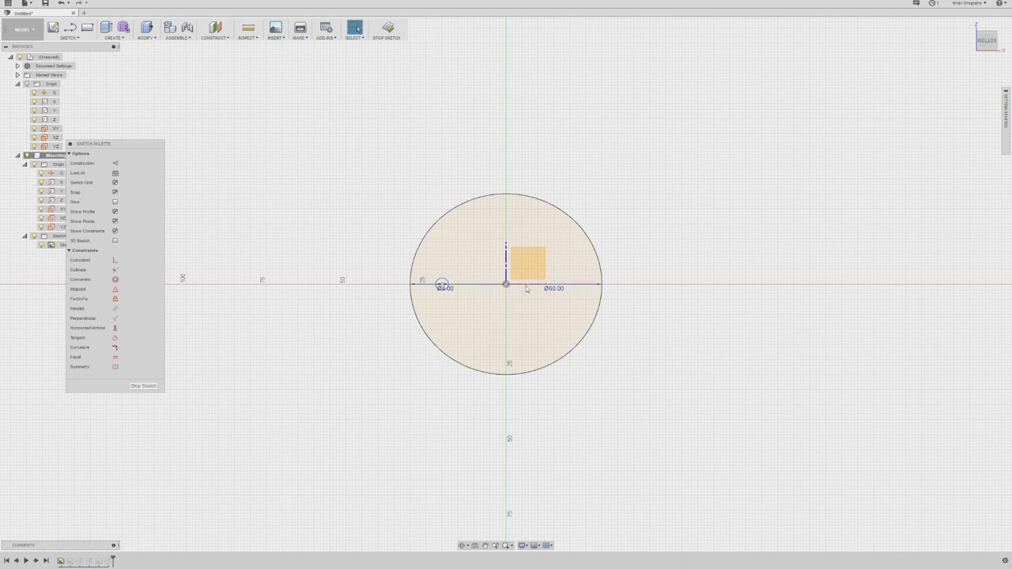
# Step: Draw a second 4 mm diameter circle on the horizontal axis, about 20 mm from the origin on the opposite side
pyautogui.write('s')
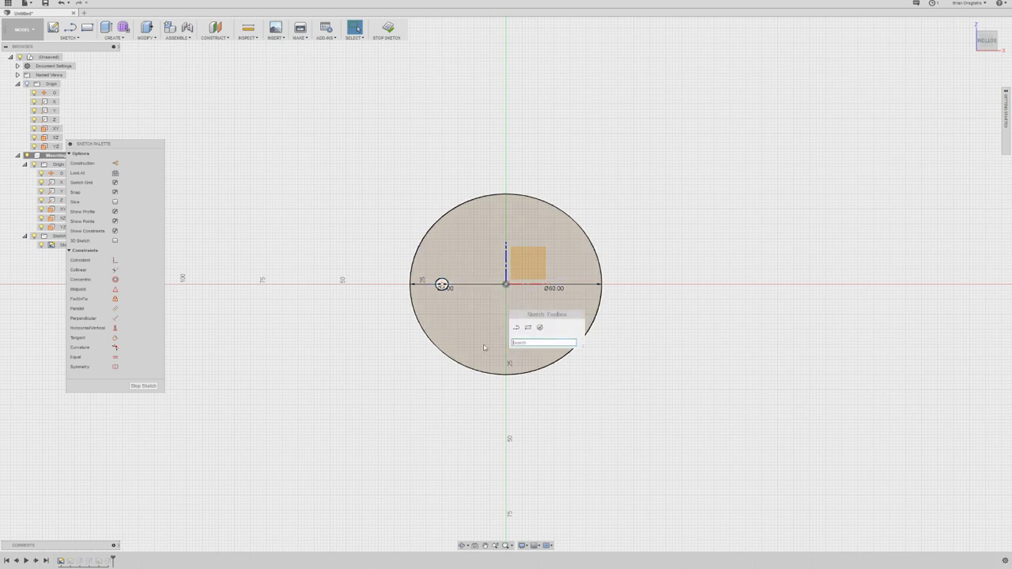
pyautogui.write('circle')
pyautogui.press('Return')
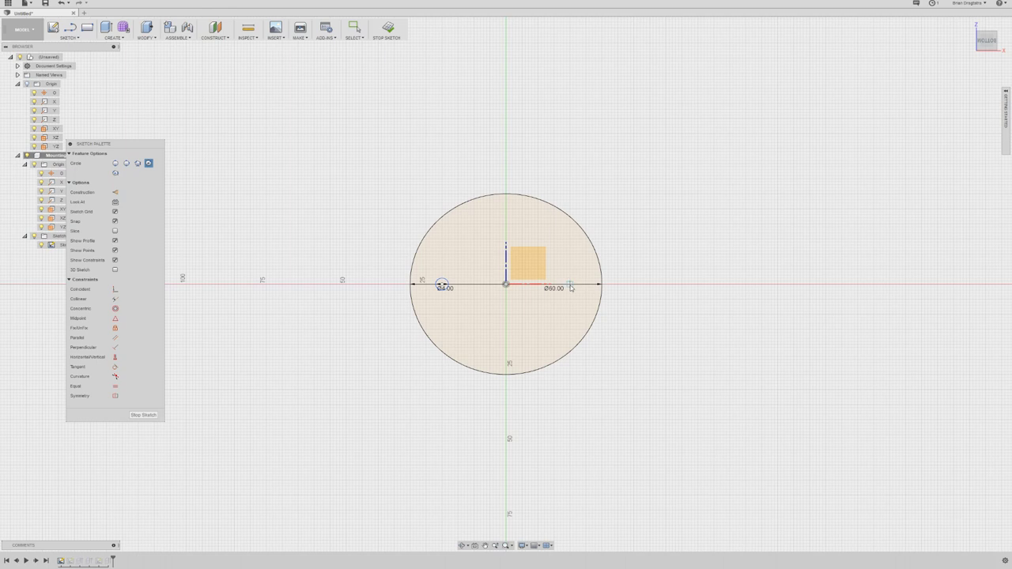
pyautogui.click(571, 285)
pyautogui.write('4')
pyautogui.press('Return')
pyautogui.press('Escape')
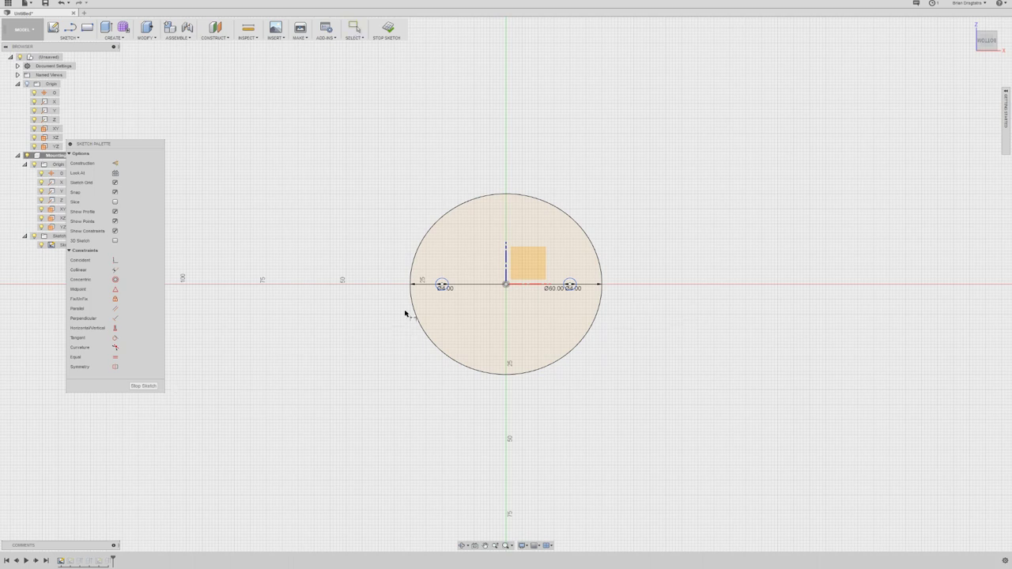
# Step: Dimension the 4 mm circle at X -20 mm to sit 20 mm from the center of the 60 mm circle
pyautogui.click(441, 286)
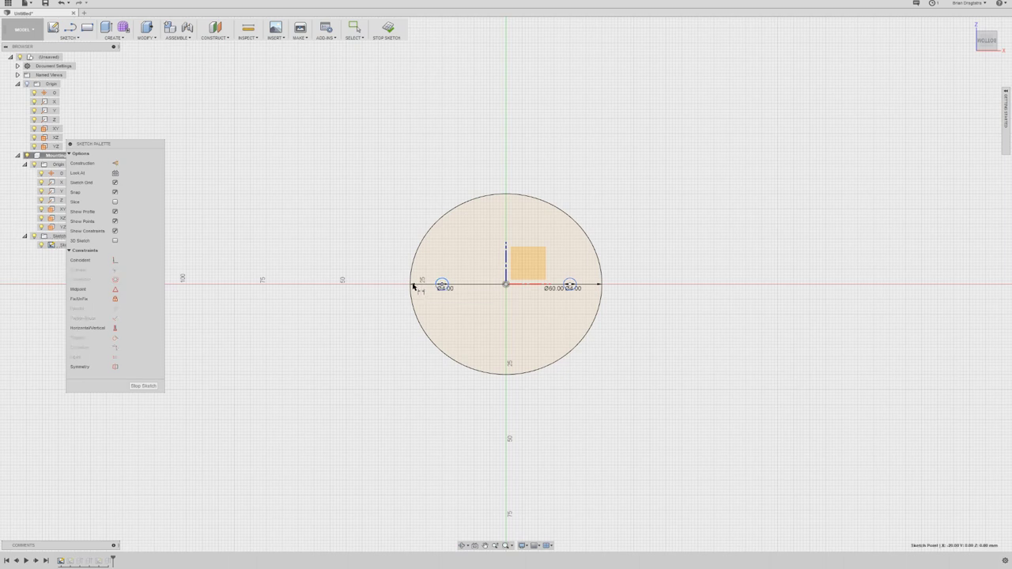
pyautogui.click(412, 286)
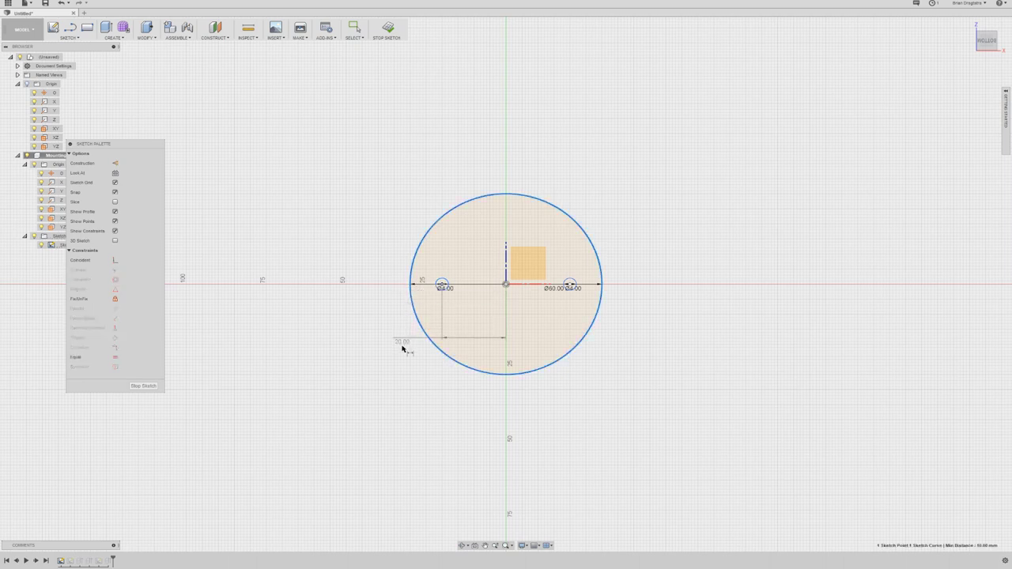
pyautogui.click(532, 466)
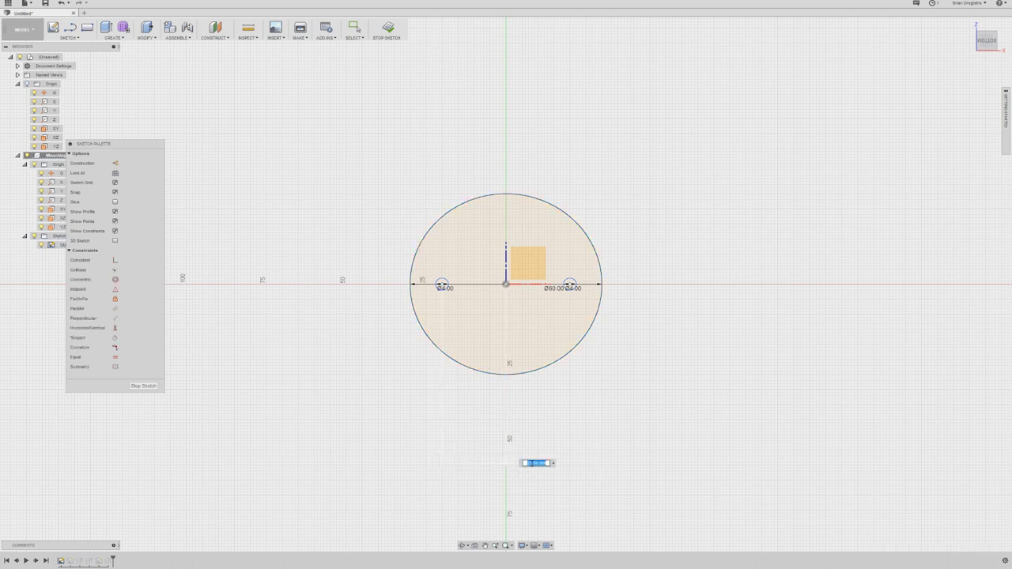
pyautogui.write('20')
pyautogui.press('Return')
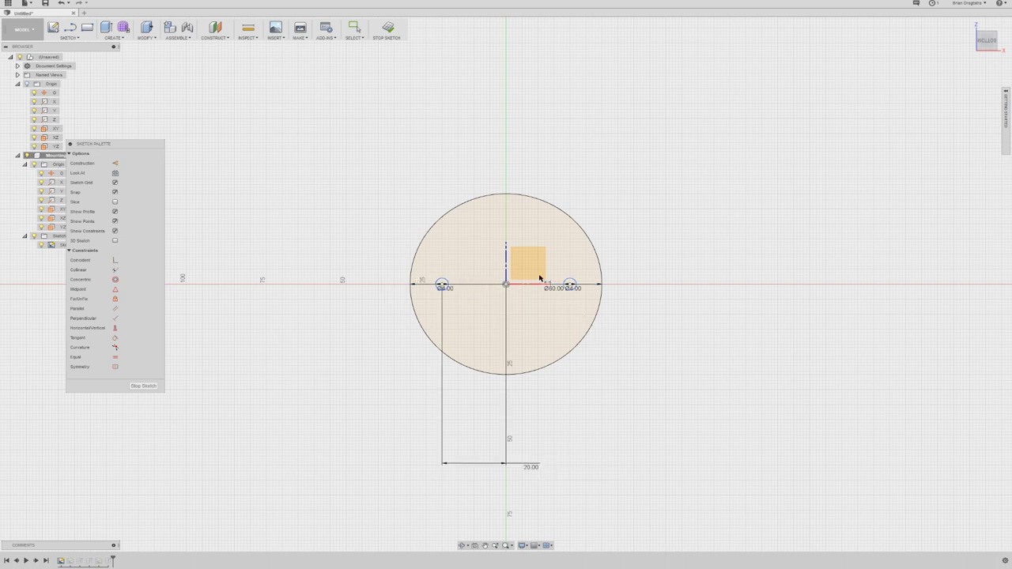
# Step: Add a driven diameter dimension to the 4 mm circle at X -20 mm, placed above and outside the disc
pyautogui.click(443, 285)
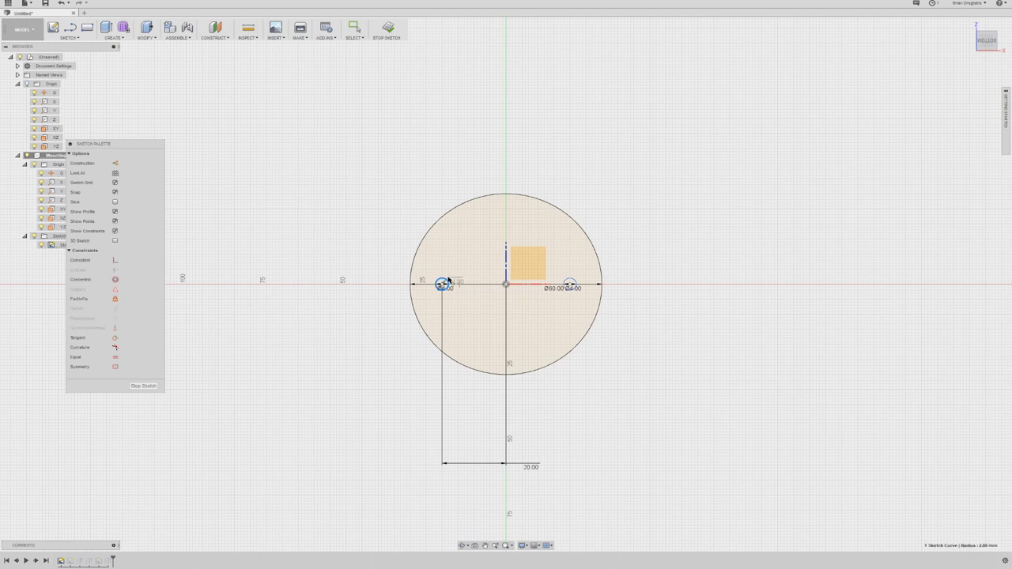
pyautogui.click(404, 229)
pyautogui.click(541, 314)
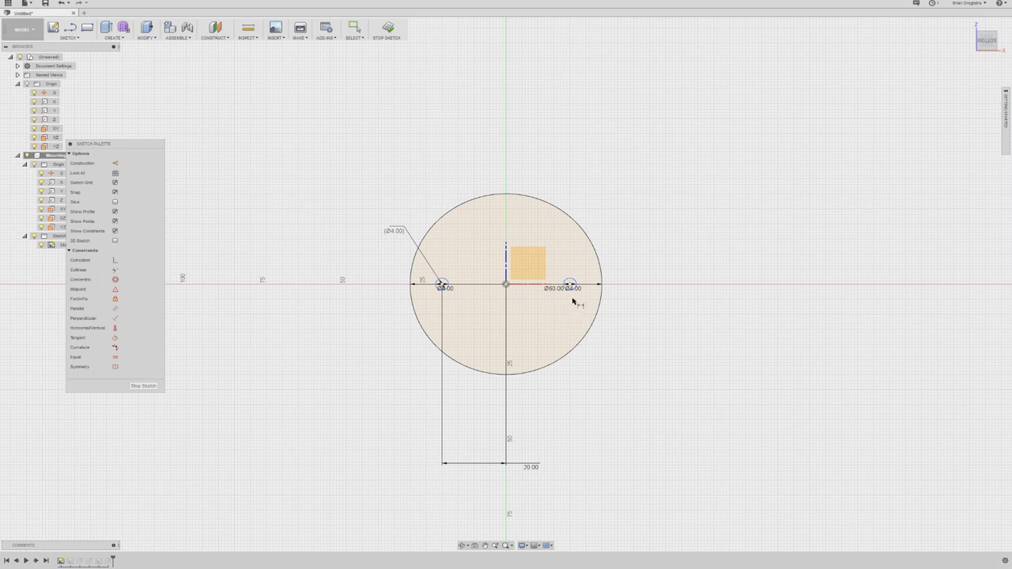
# Step: Draw a vertical line about 22 mm long through the disc's center and convert it to a construction line
pyautogui.press('l')
pyautogui.click(506, 285)
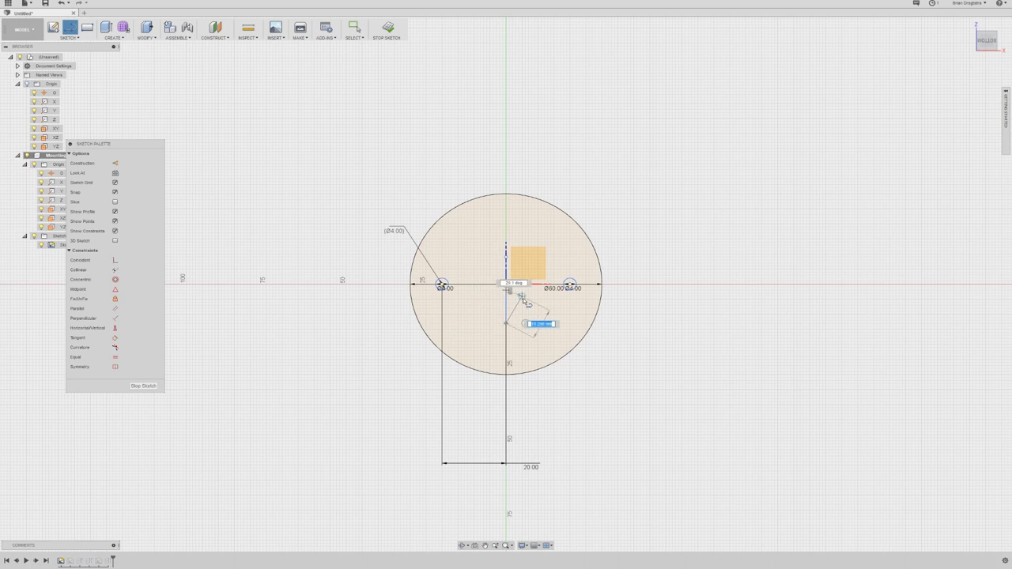
pyautogui.click(526, 321)
pyautogui.press('Escape')
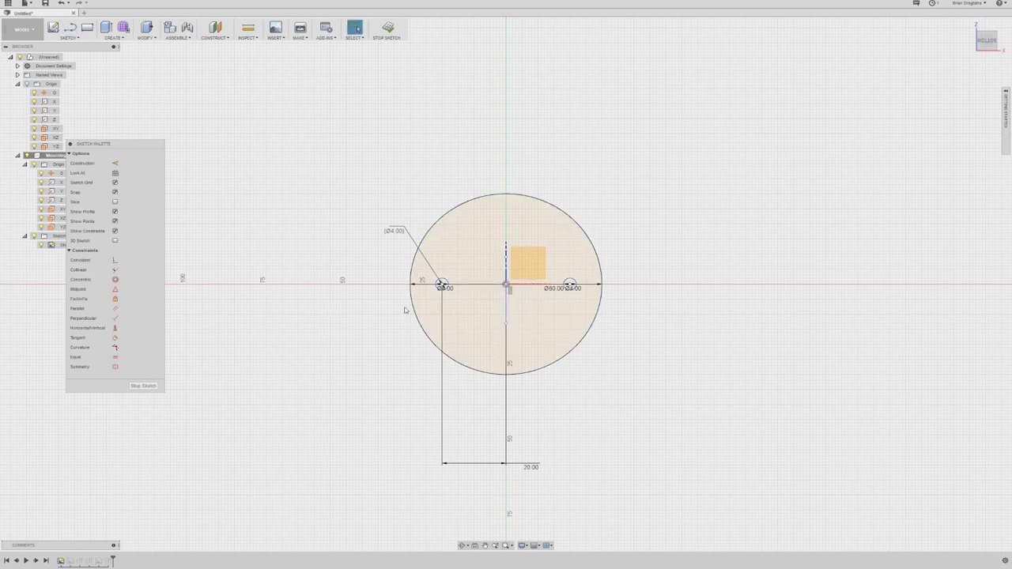
pyautogui.click(507, 304)
pyautogui.press('x')
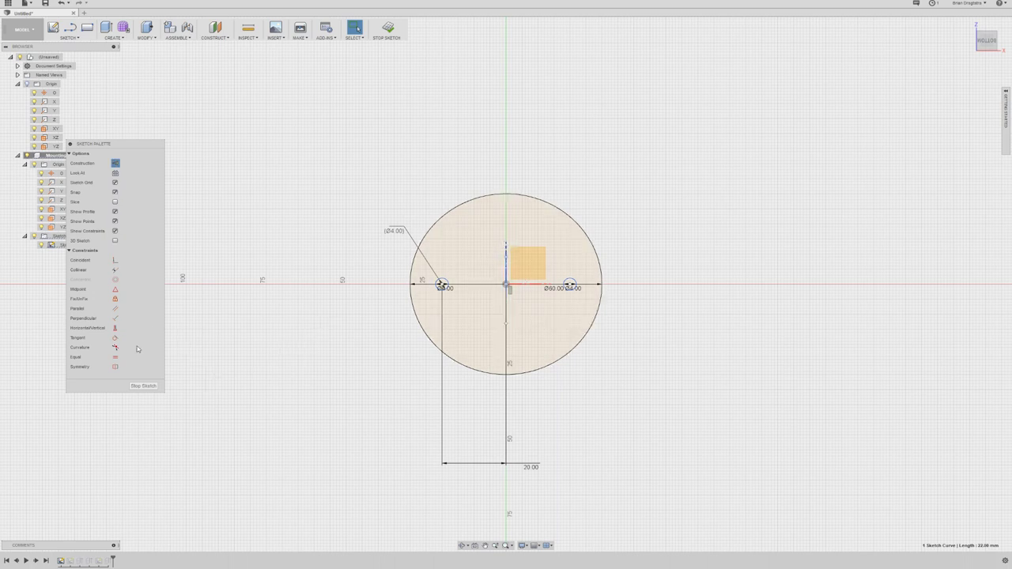
# Step: Constrain the two 4 mm circles to be symmetric about the vertical construction line
pyautogui.click(118, 308)
pyautogui.press('Escape')
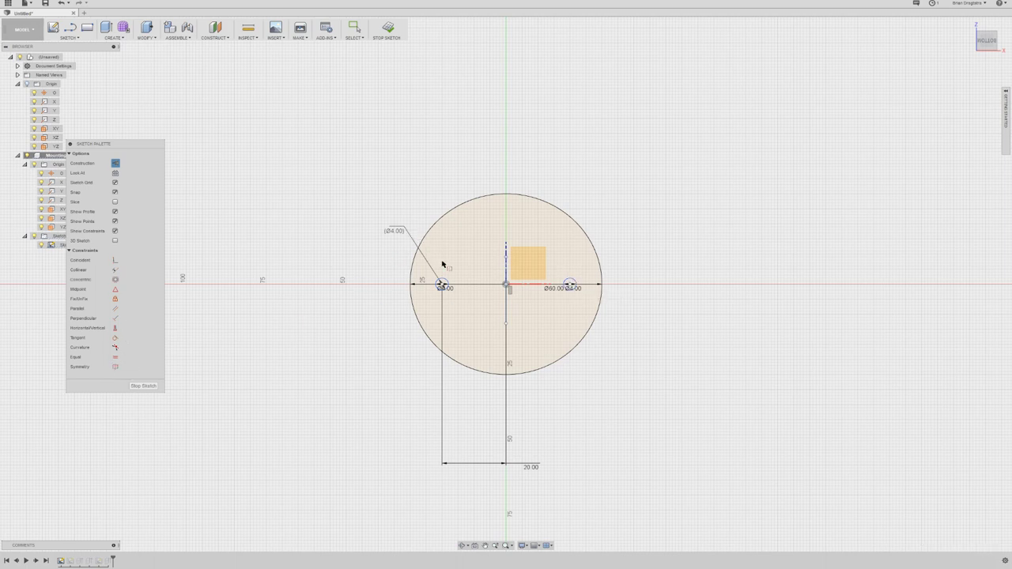
pyautogui.click(442, 286)
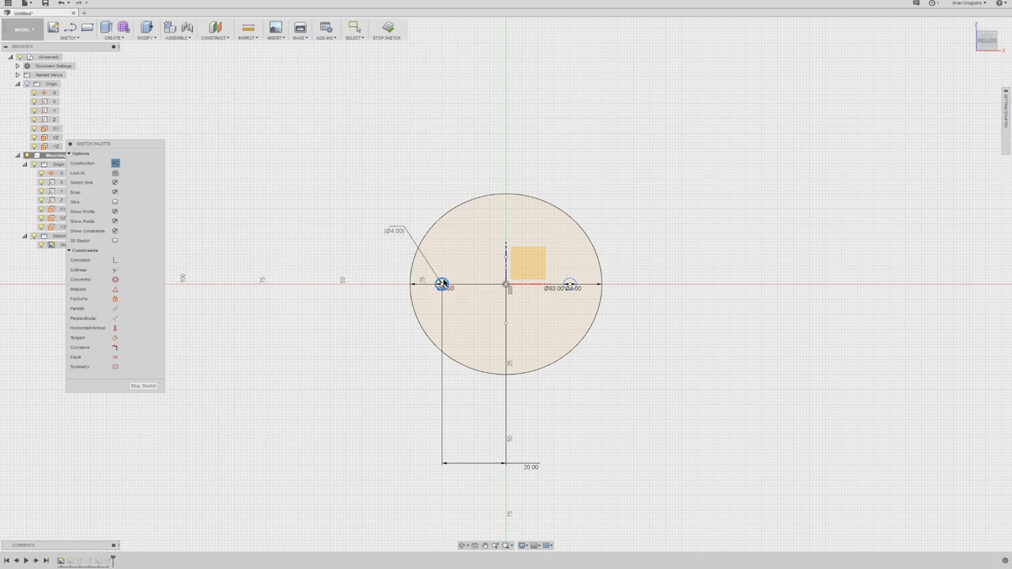
pyautogui.keyDown('shift'); pyautogui.click(568, 287); pyautogui.keyUp('shift')
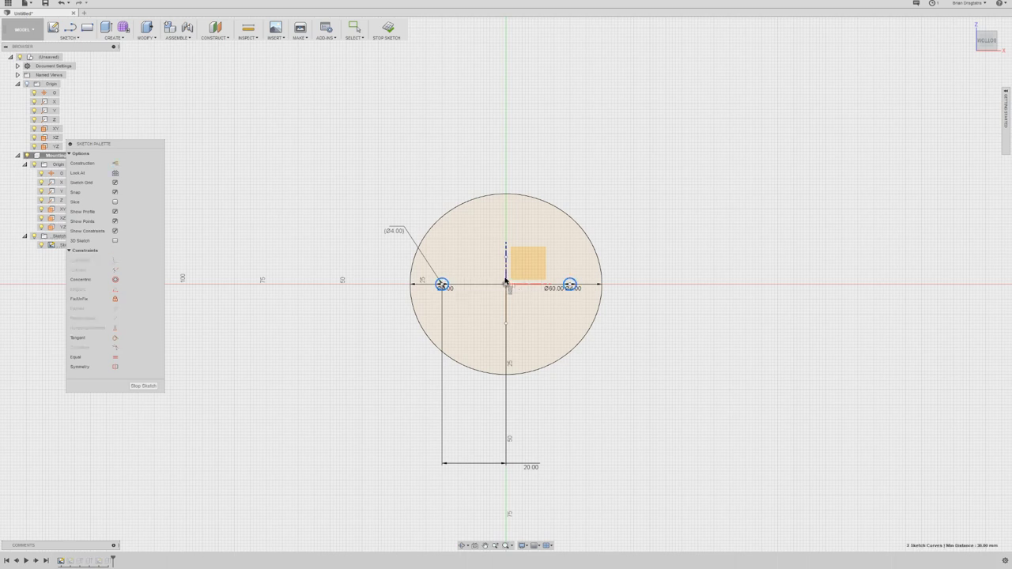
pyautogui.click(507, 282)
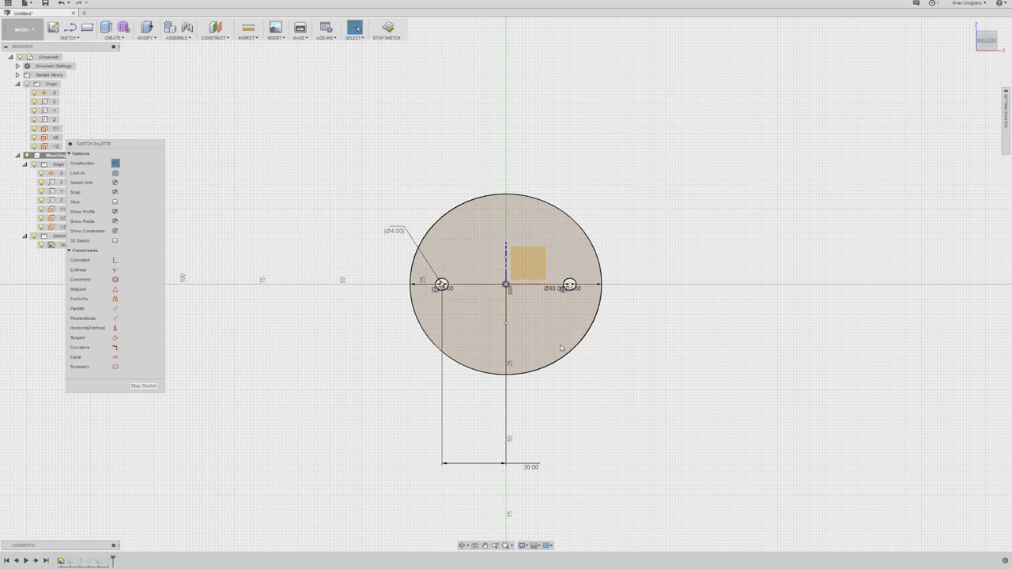
pyautogui.press('q')
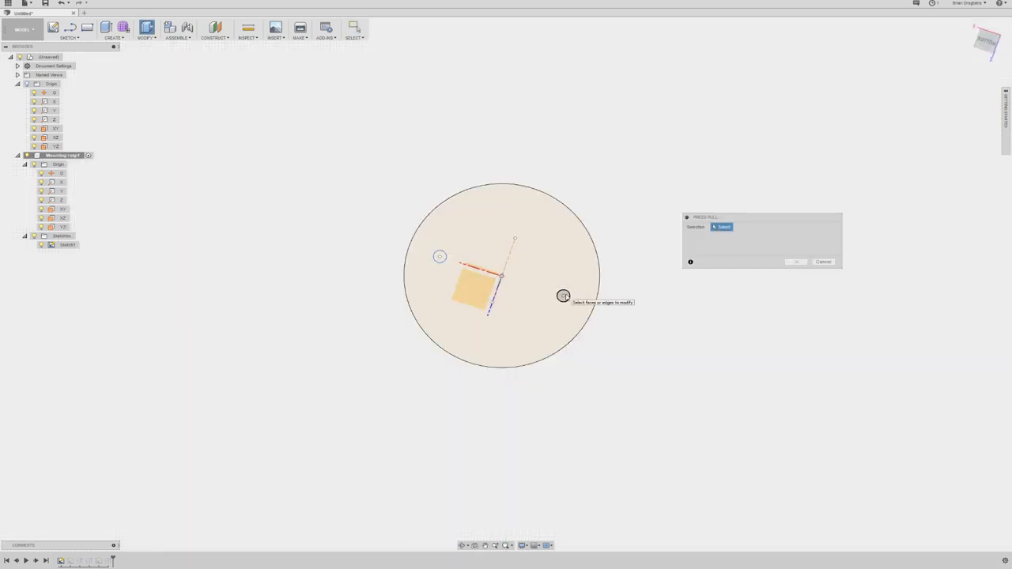
pyautogui.click(563, 296)
pyautogui.click(441, 258)
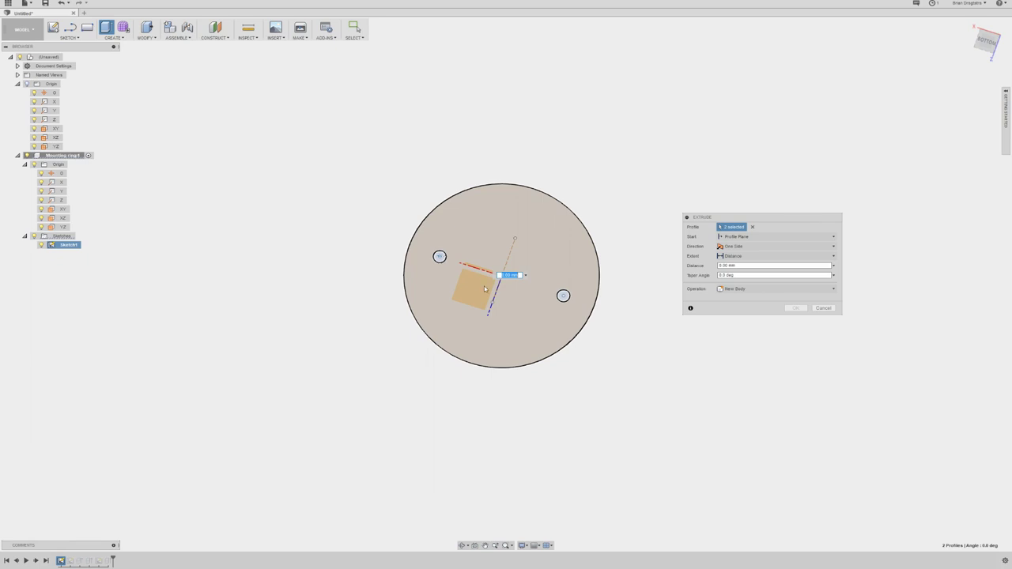
pyautogui.moveTo(490, 295); pyautogui.dragTo(497, 242, button='middle')
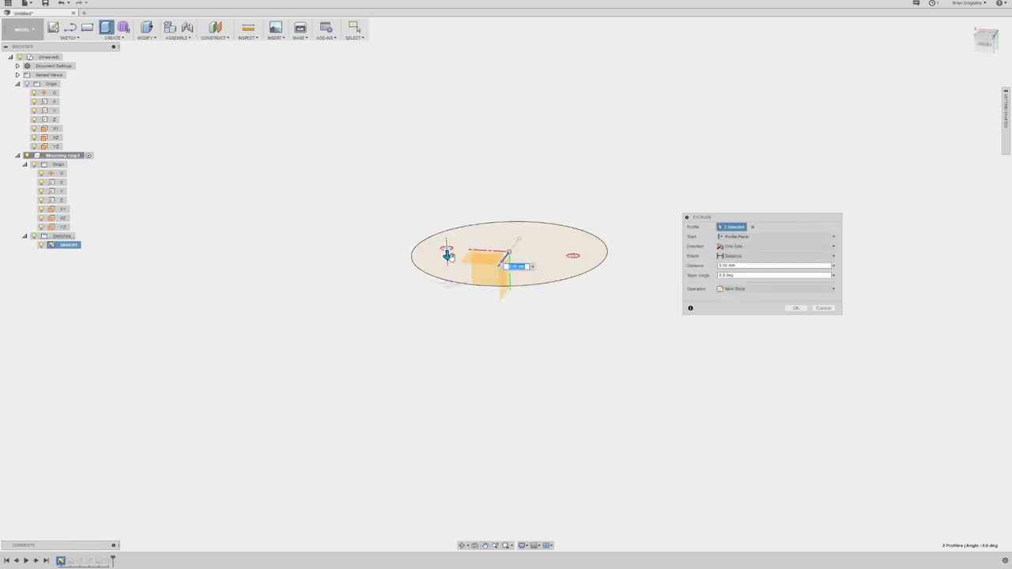
pyautogui.moveTo(449, 255); pyautogui.dragTo(450, 321)
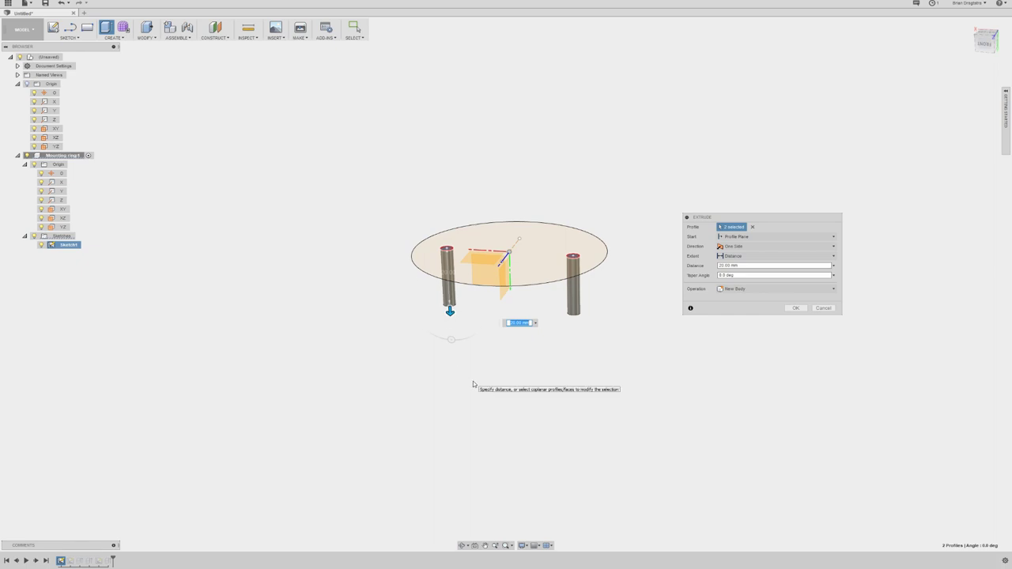
pyautogui.press('Escape')
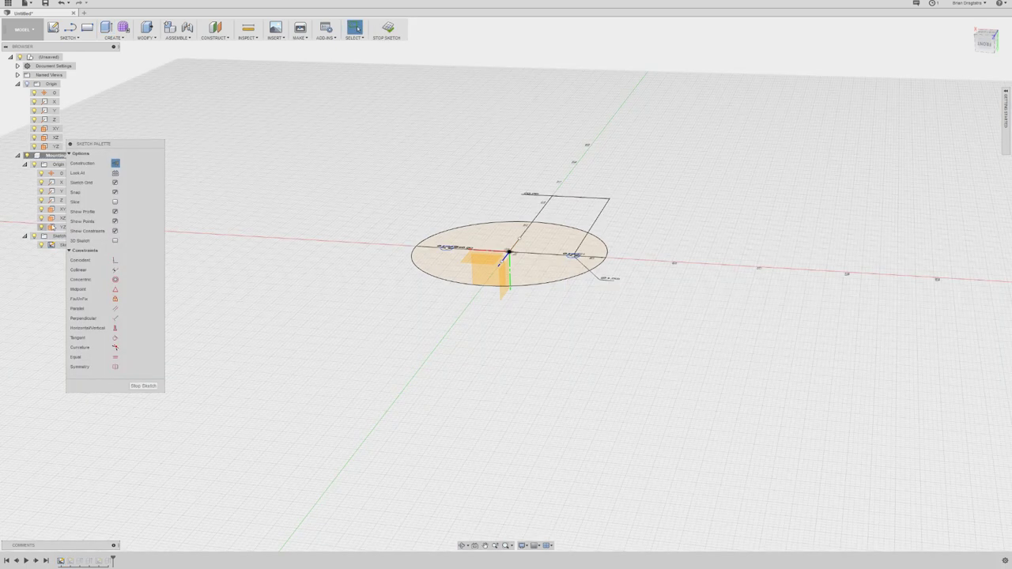
# Step: Finish the sketch and extrude both 4 mm circles as a cut with the extent set to All
pyautogui.click(143, 386)
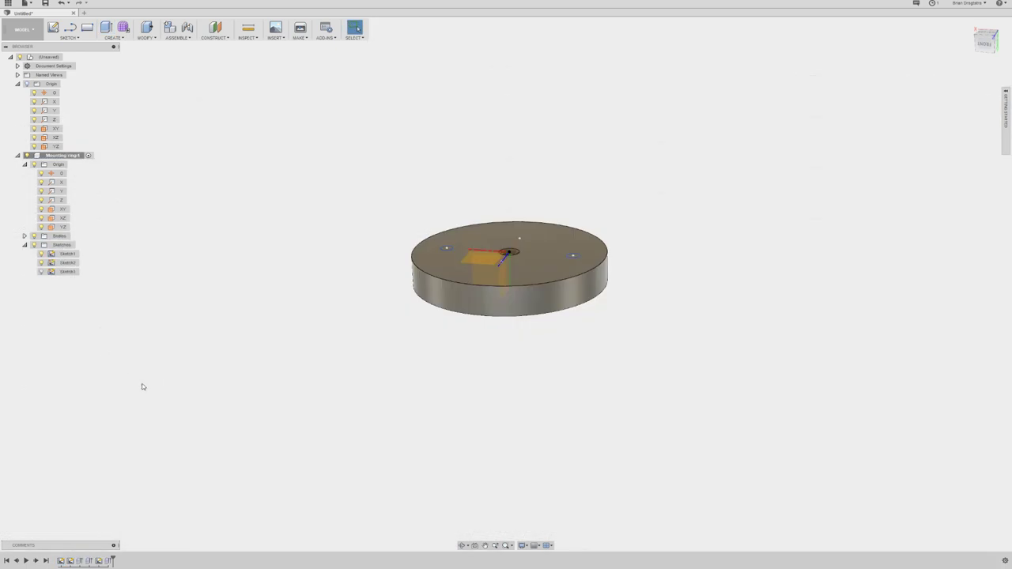
pyautogui.scroll(5, 450, 249)
pyautogui.click(452, 250)
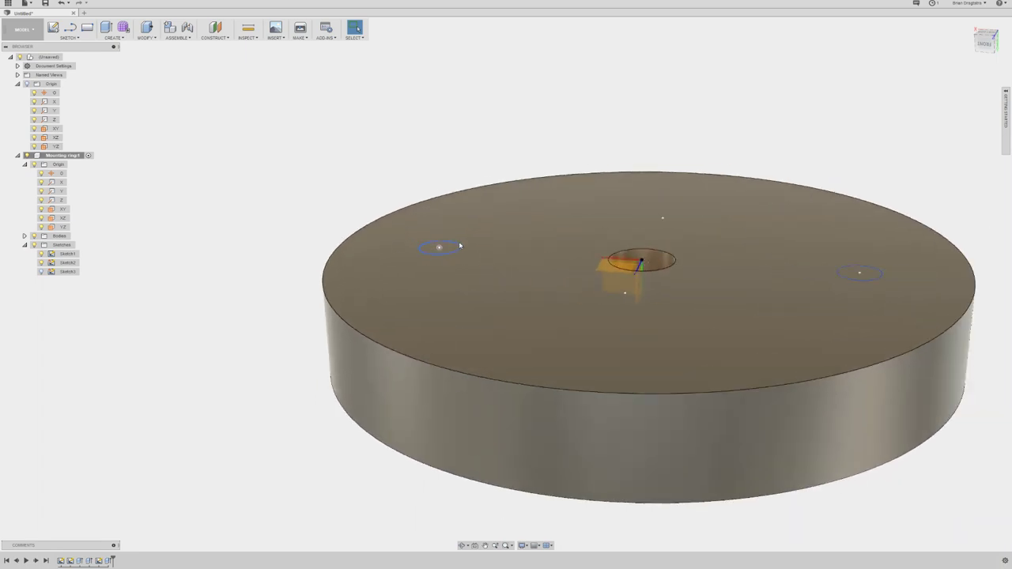
pyautogui.press('e')
pyautogui.click(860, 274)
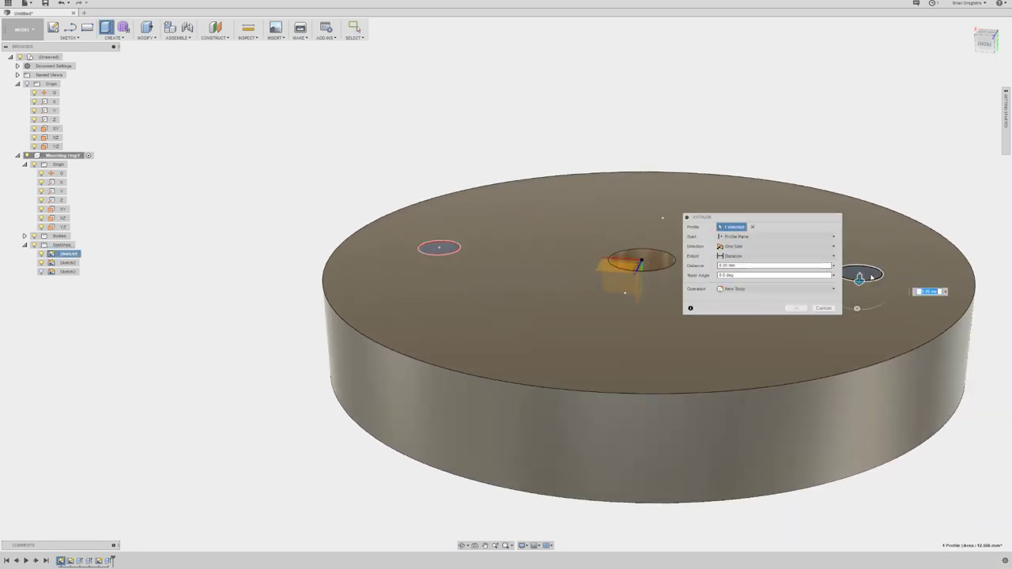
pyautogui.moveTo(860, 279); pyautogui.dragTo(858, 298)
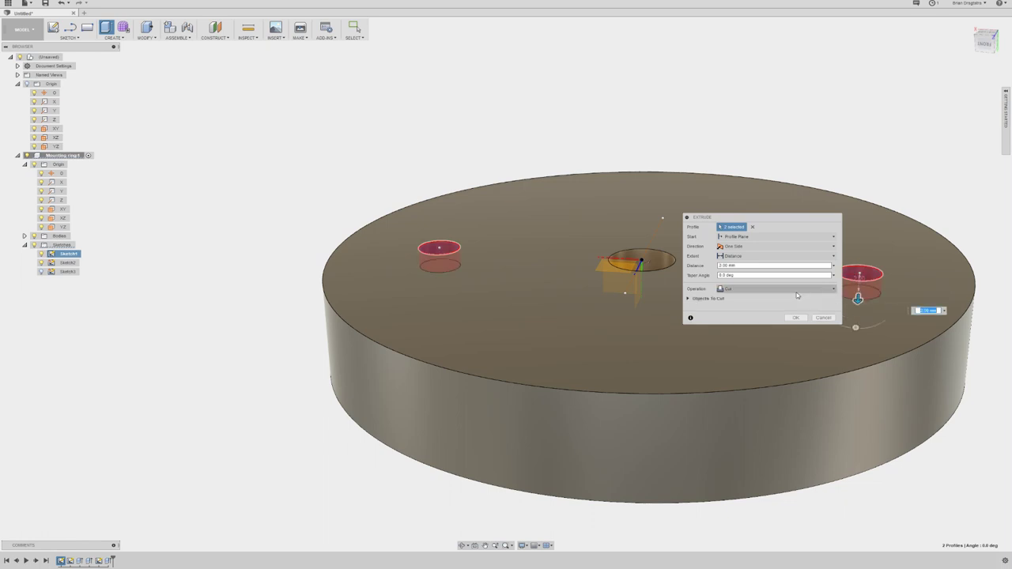
pyautogui.click(740, 256)
pyautogui.click(738, 284)
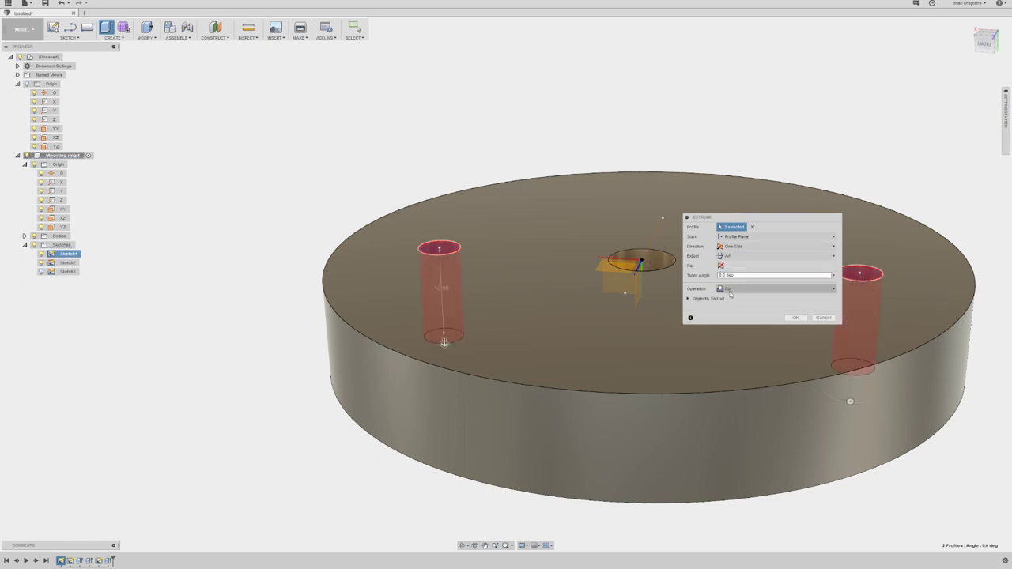
pyautogui.press('Return')
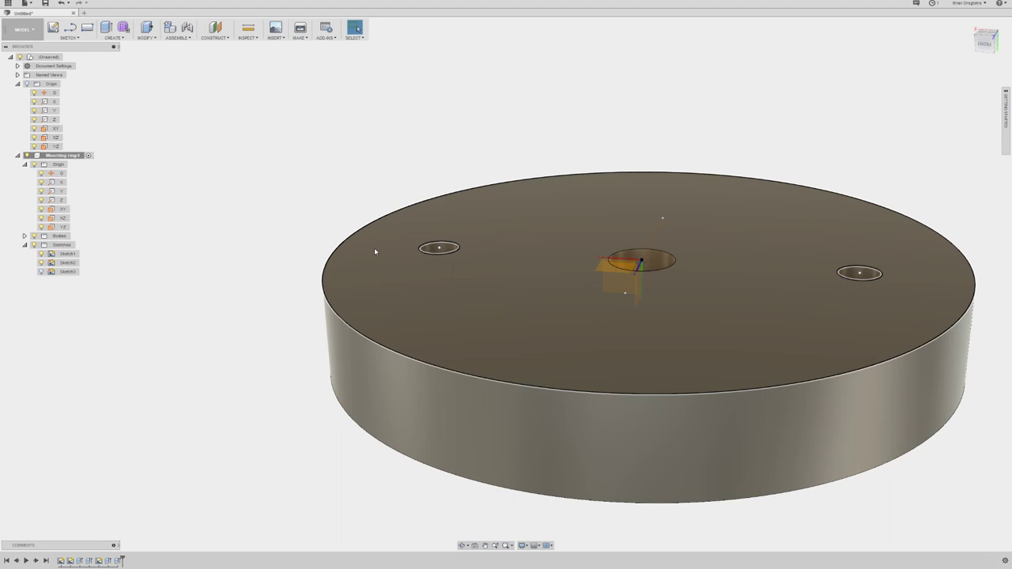
# Step: Chamfer the underside edges of both 4 mm side holes with an equal distance of 3 mm
pyautogui.click(374, 247)
pyautogui.write('scham')
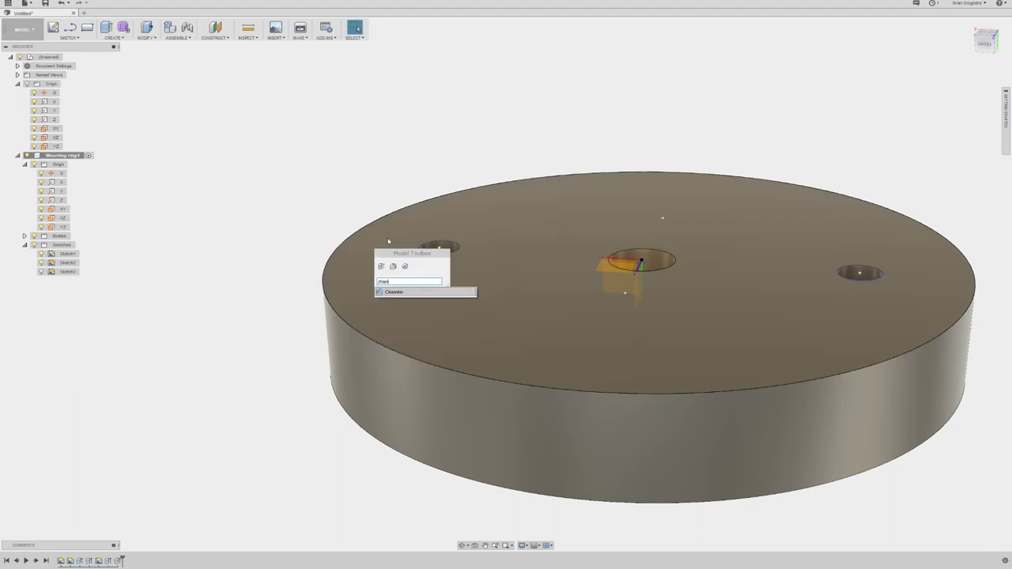
pyautogui.click(399, 292)
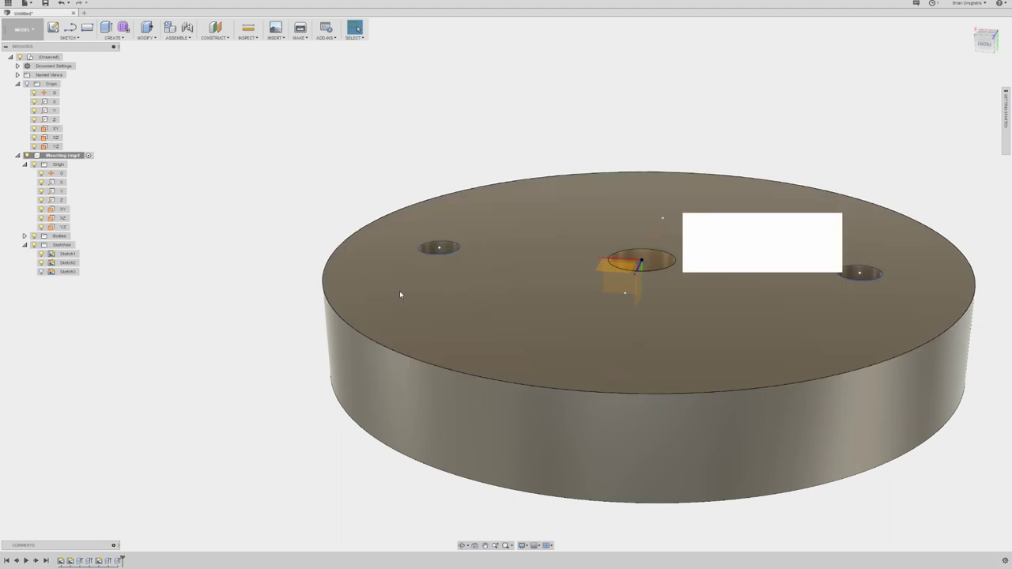
pyautogui.click(456, 249)
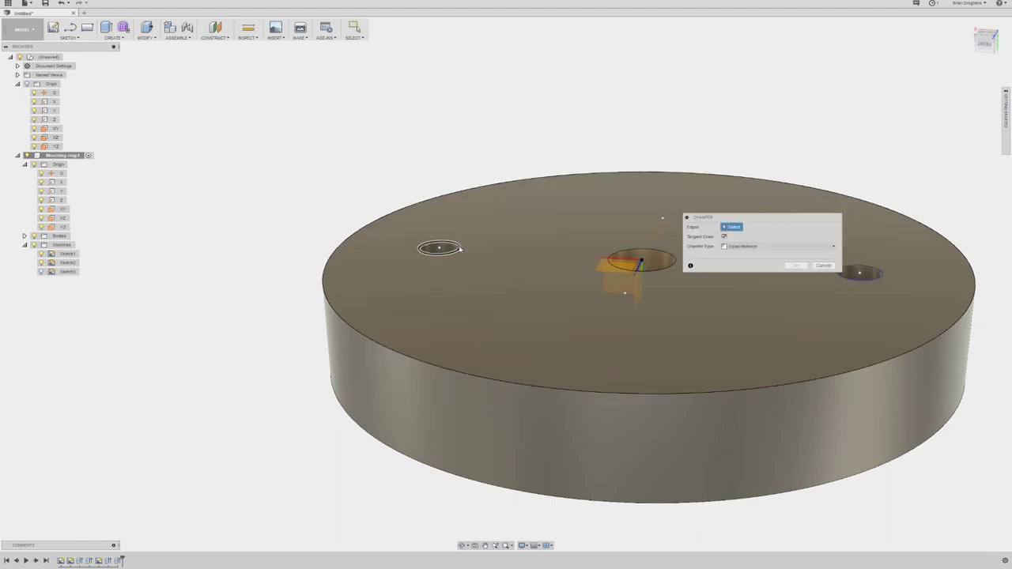
pyautogui.click(874, 269)
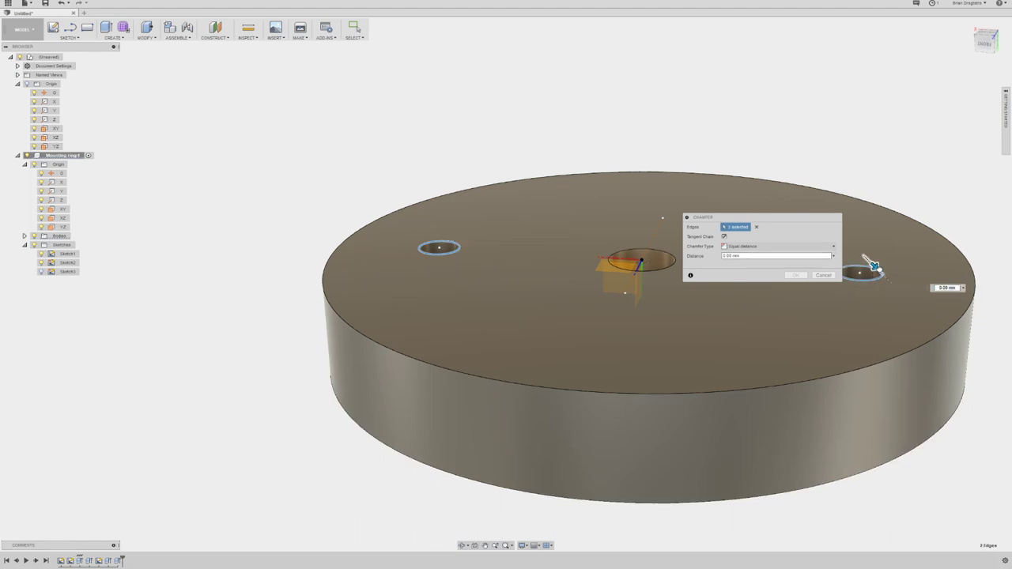
pyautogui.moveTo(870, 261); pyautogui.dragTo(882, 274)
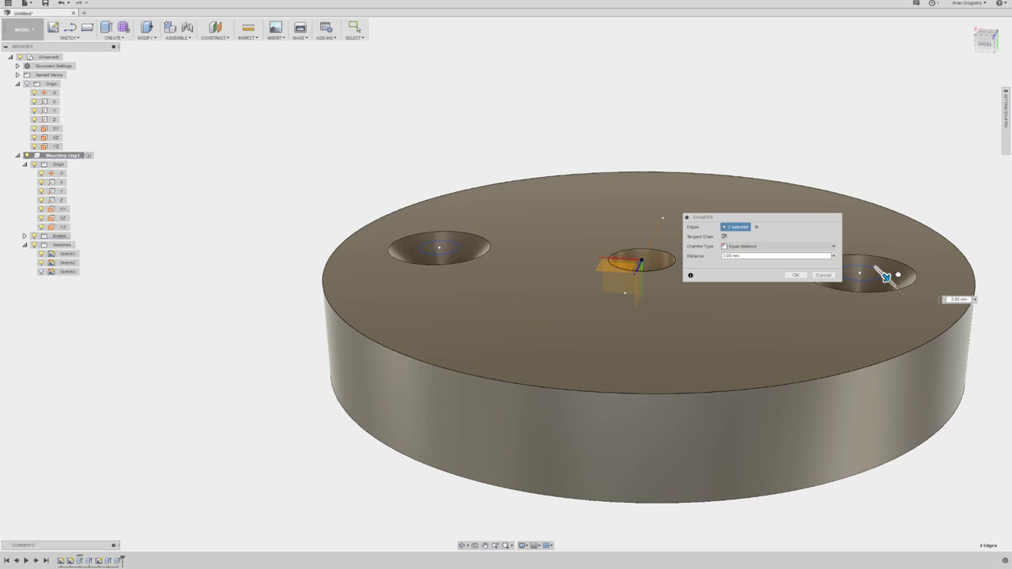
pyautogui.moveTo(898, 274); pyautogui.dragTo(899, 273)
pyautogui.press('Return')
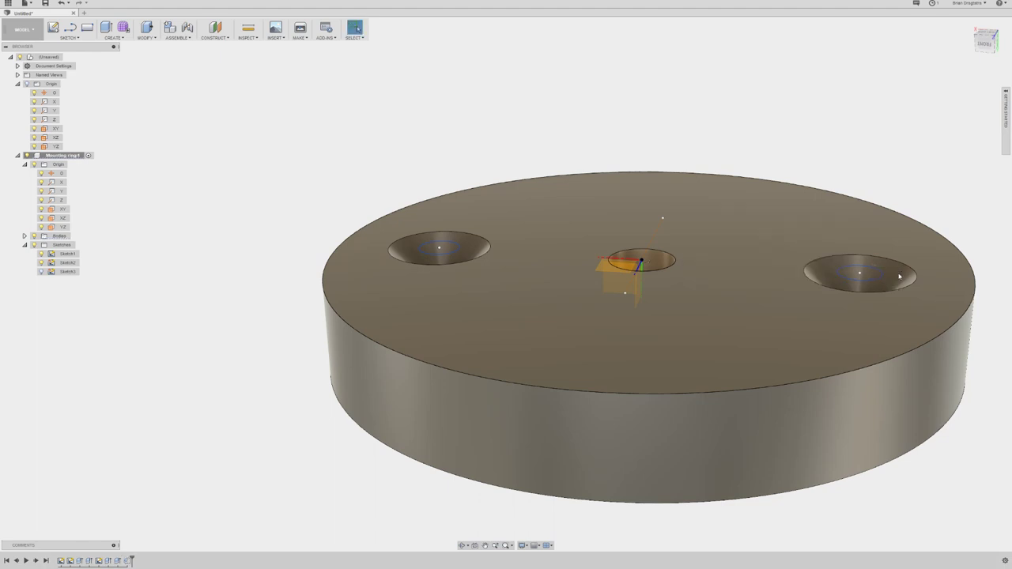
pyautogui.keyDown('shift'); pyautogui.moveTo(584, 250); pyautogui.dragTo(630, 374, button='middle'); pyautogui.keyUp('shift')
pyautogui.press('Escape')
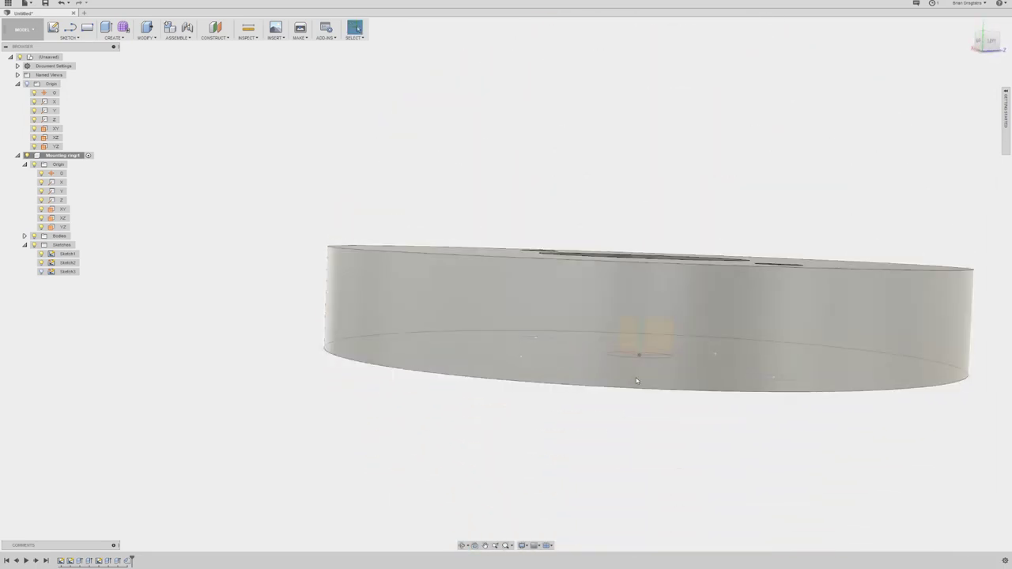
pyautogui.keyDown('shift'); pyautogui.moveTo(736, 314); pyautogui.dragTo(725, 366, button='middle'); pyautogui.keyUp('shift')
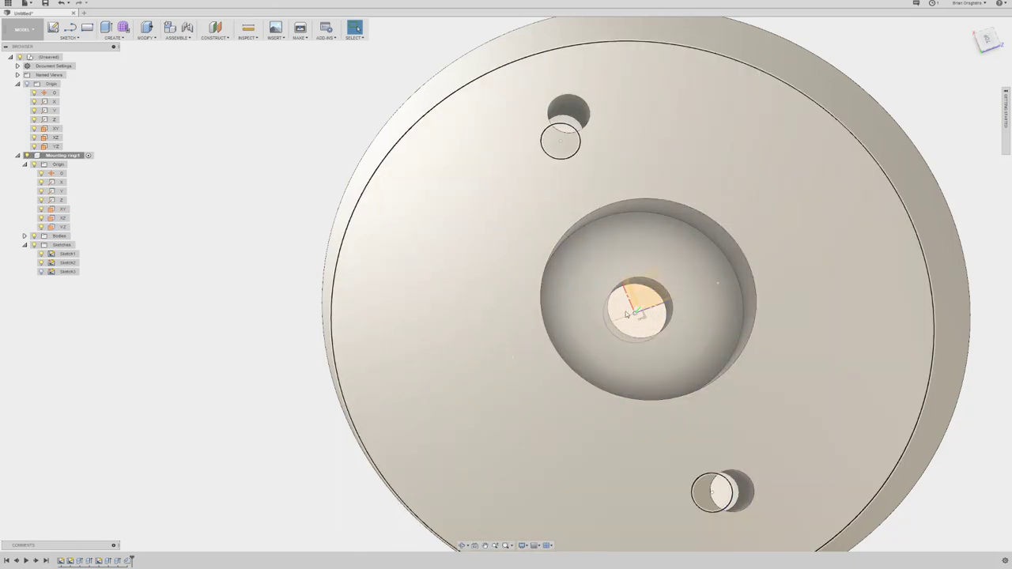
pyautogui.moveTo(626, 315)
pyautogui.keyDown('shift'); pyautogui.mouseDown(button='middle')
pyautogui.moveTo(694, 348)
pyautogui.moveTo(708, 259)
pyautogui.moveTo(707, 293)
pyautogui.moveTo(702, 272)
pyautogui.mouseUp(button='middle'); pyautogui.keyUp('shift')
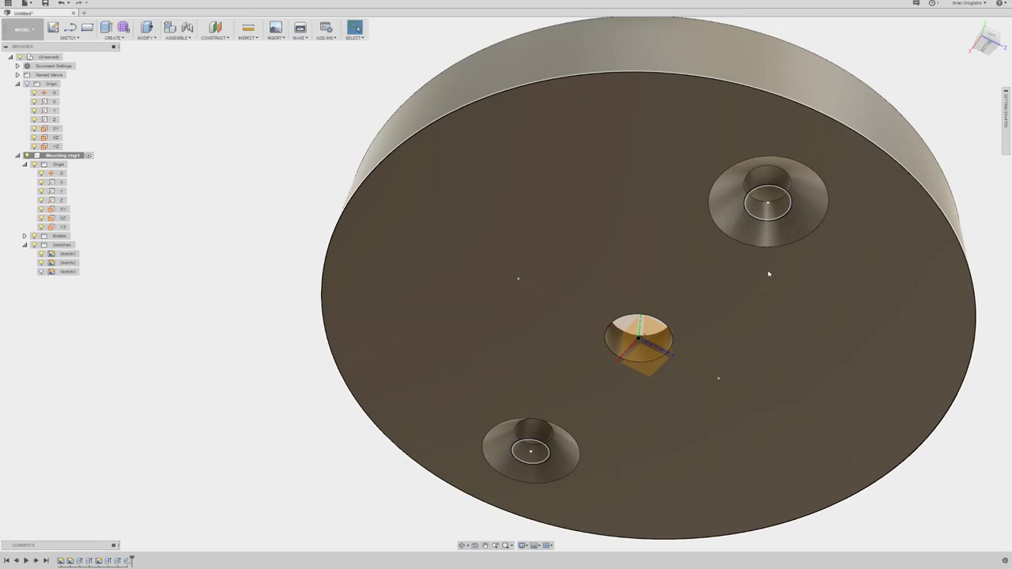
pyautogui.keyDown('shift'); pyautogui.moveTo(769, 273); pyautogui.dragTo(684, 356, button='middle'); pyautogui.keyUp('shift')
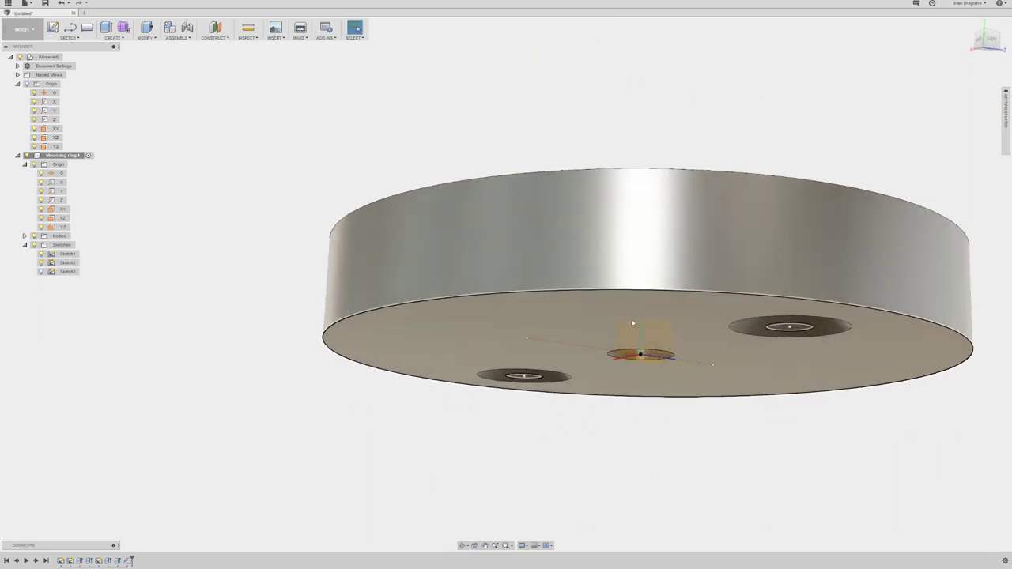
# Step: Export the Mounting ring component as a binary STL with the mesh refinement set to Medium
pyautogui.rightClick(65, 157)
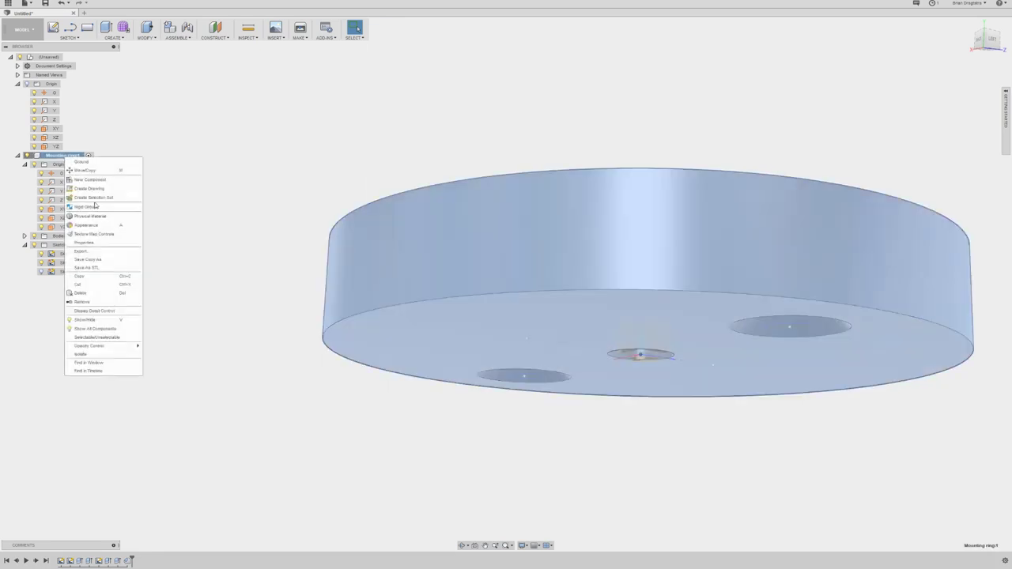
pyautogui.click(104, 266)
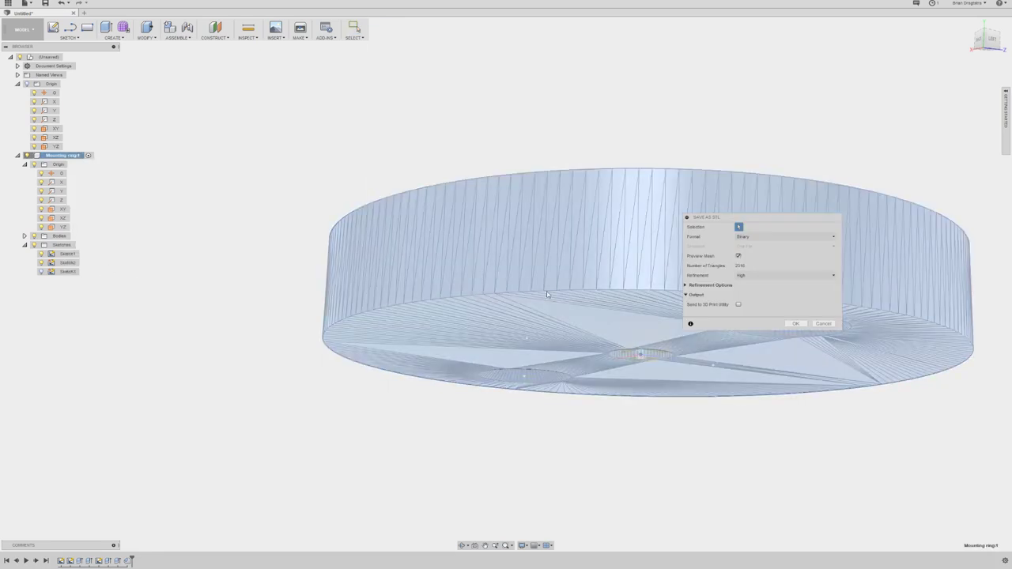
pyautogui.click(783, 275)
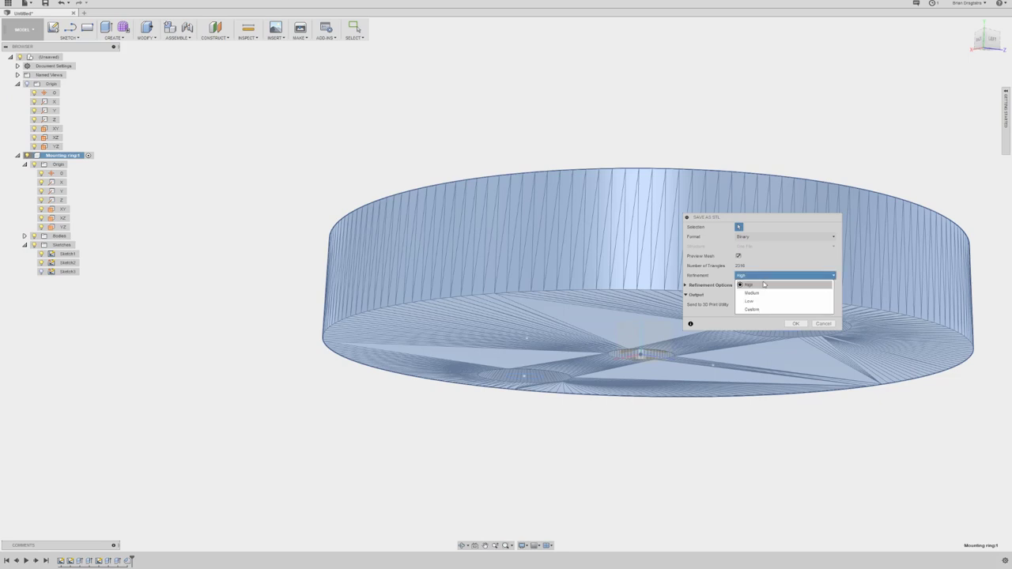
pyautogui.click(757, 301)
pyautogui.click(759, 275)
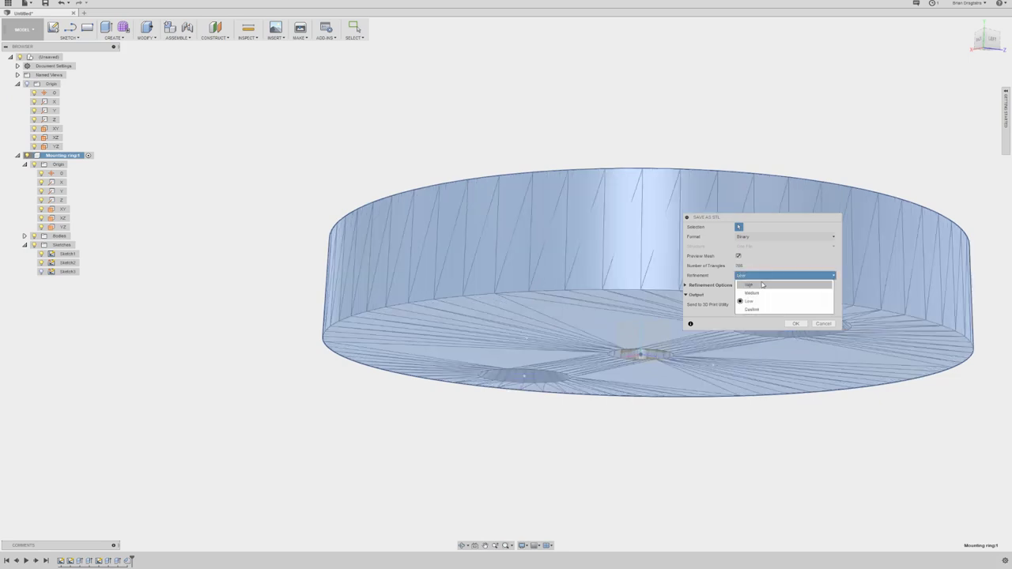
pyautogui.click(759, 294)
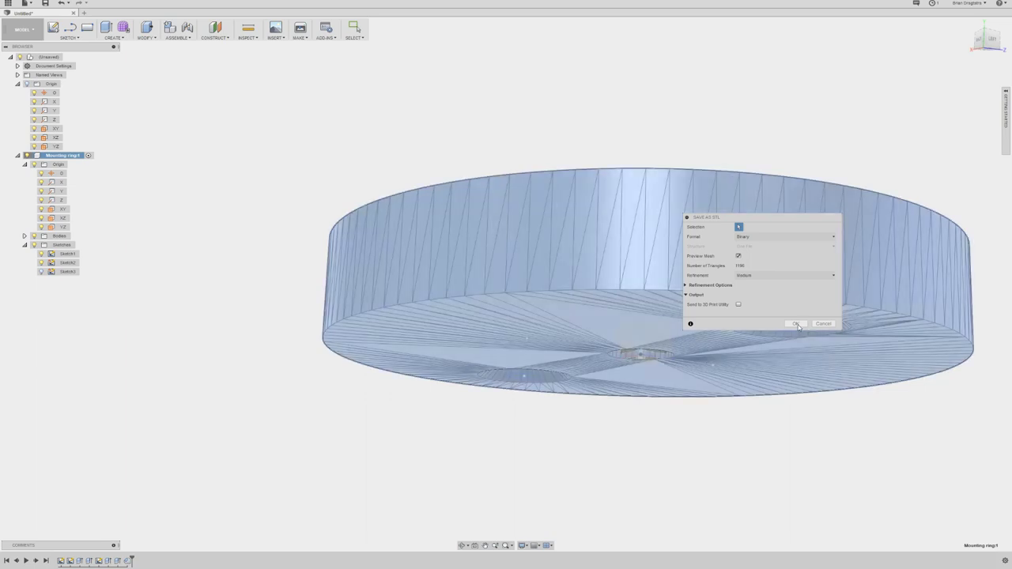
pyautogui.click(797, 325)
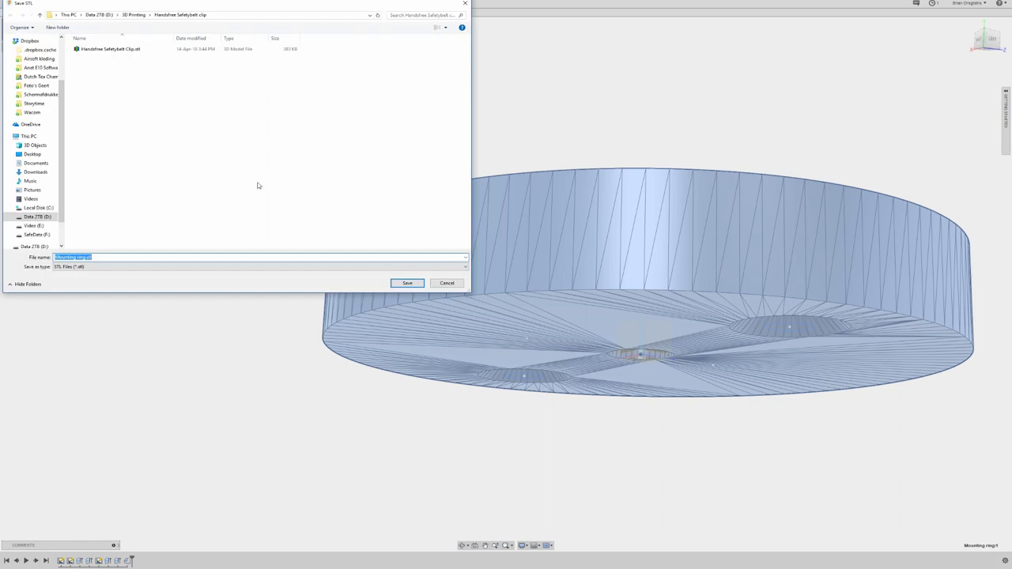
# Step: Create a folder named "Tripod head holder inverted" inside 3D Printing and save Mounting ring.stl in it
pyautogui.click(134, 15)
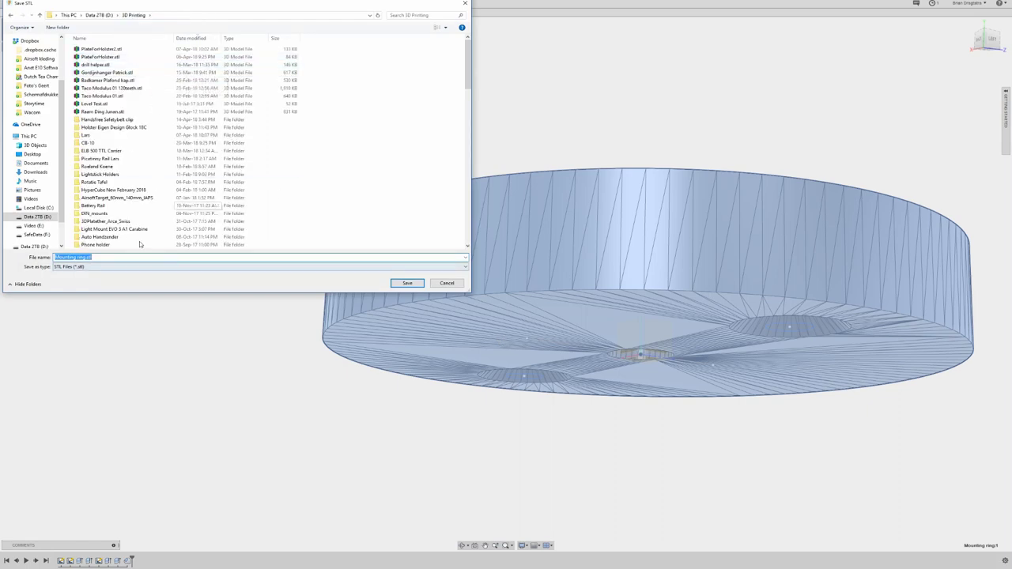
pyautogui.click(53, 27)
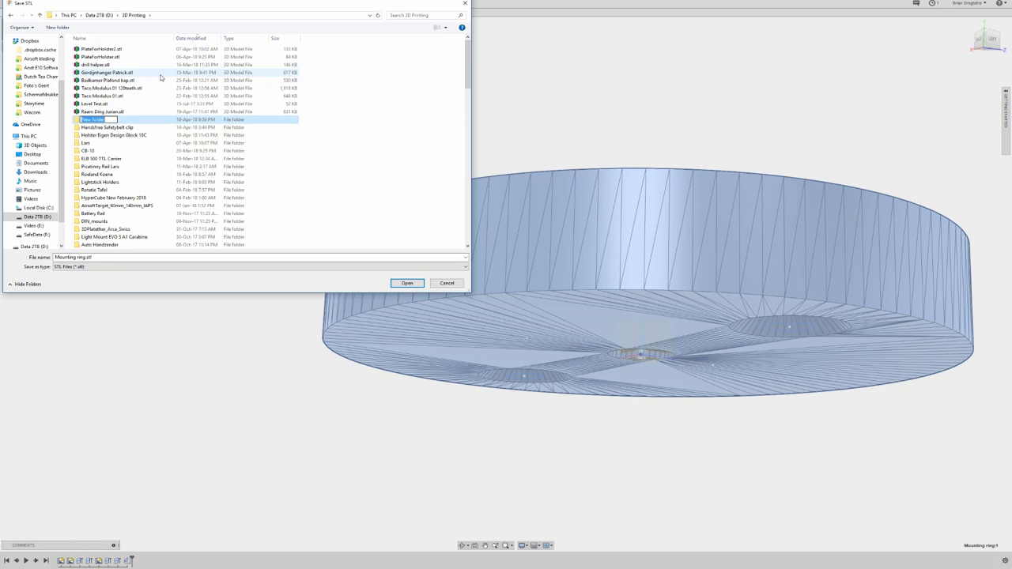
pyautogui.write('Tripod head Holder inverted')
pyautogui.press('Return')
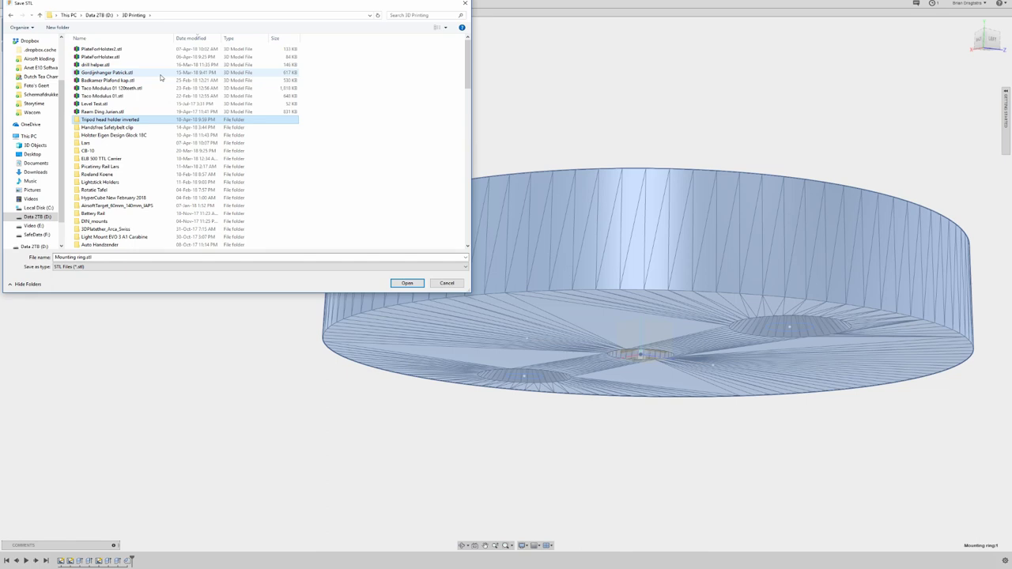
pyautogui.doubleClick(146, 123)
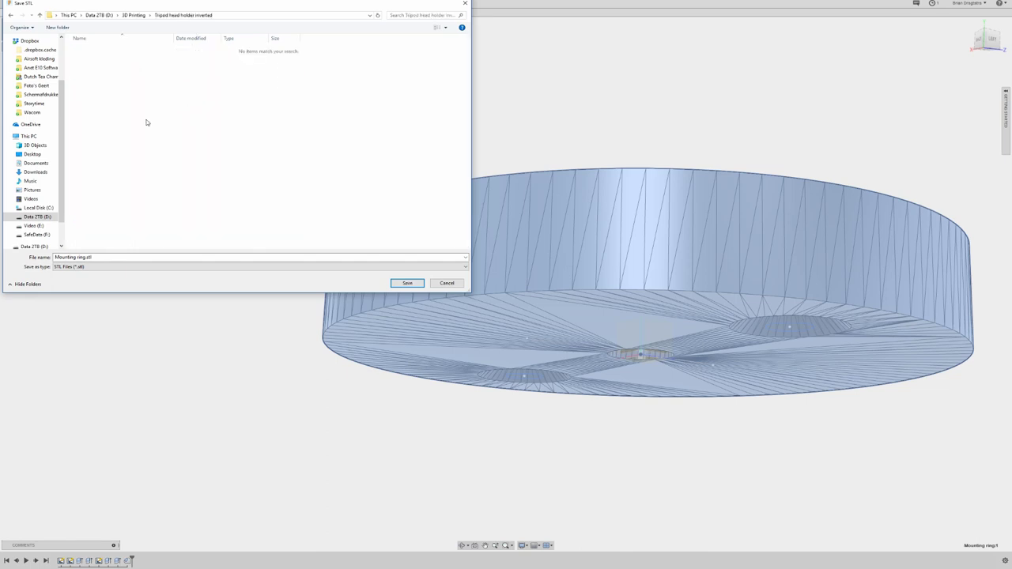
pyautogui.click(409, 284)
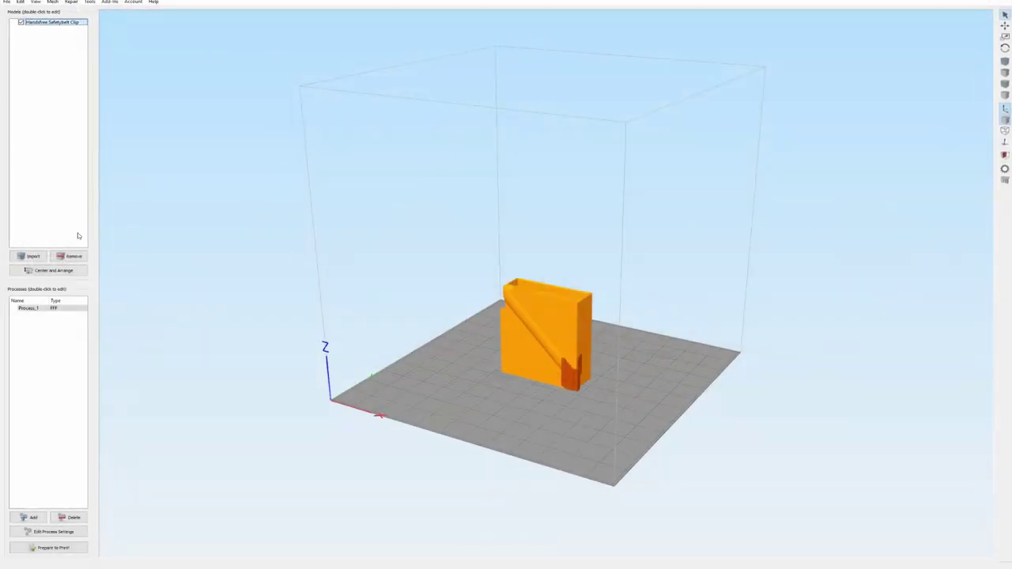
# Step: Switch to Simplify3D, remove the Handsfree Safetybelt Clip model and import the Mounting ring STL from the "Tripod head holder inverted" folder
pyautogui.click(74, 257)
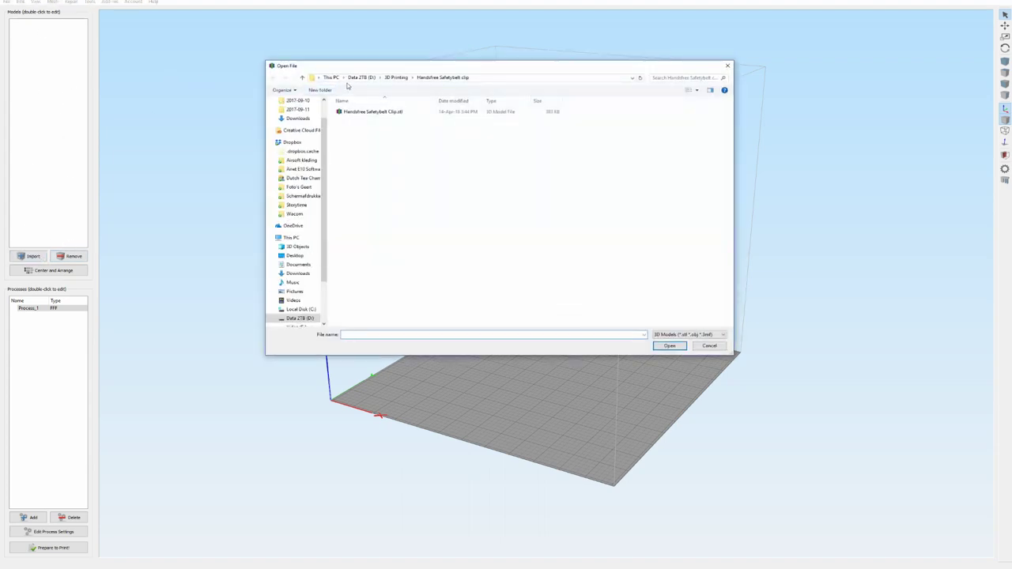
pyautogui.click(395, 77)
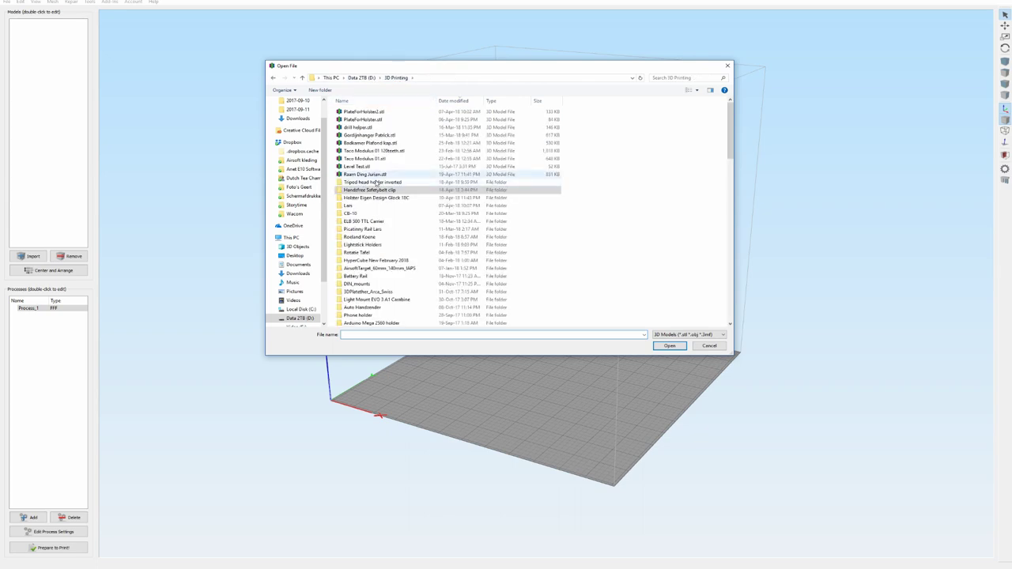
pyautogui.doubleClick(376, 183)
pyautogui.doubleClick(360, 112)
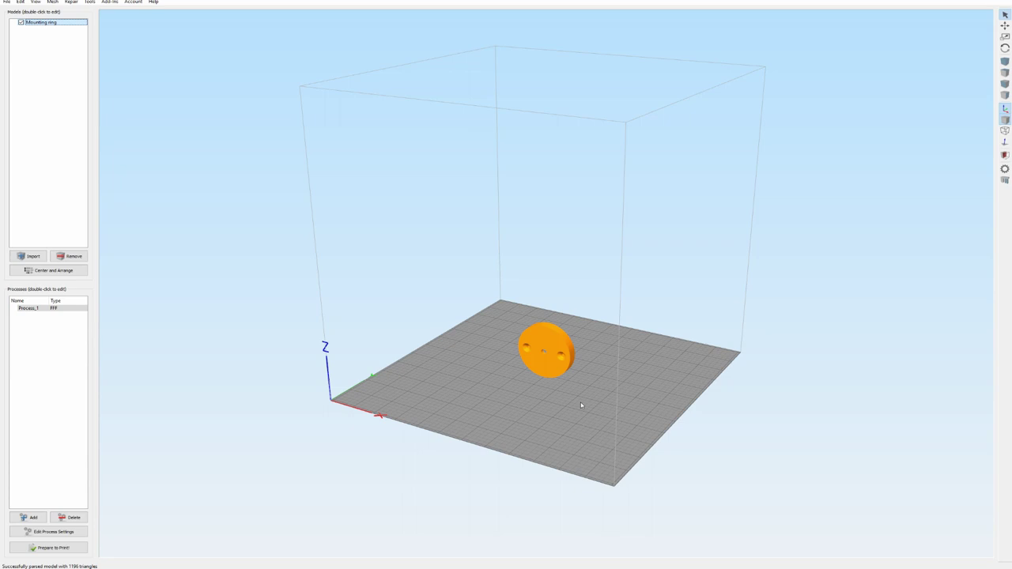
# Step: Place the mounting ring's countersunk face flat on the bed and center the model on the build plate
pyautogui.hotkey('ctrl', 'b')
pyautogui.scroll(5, 541, 364)
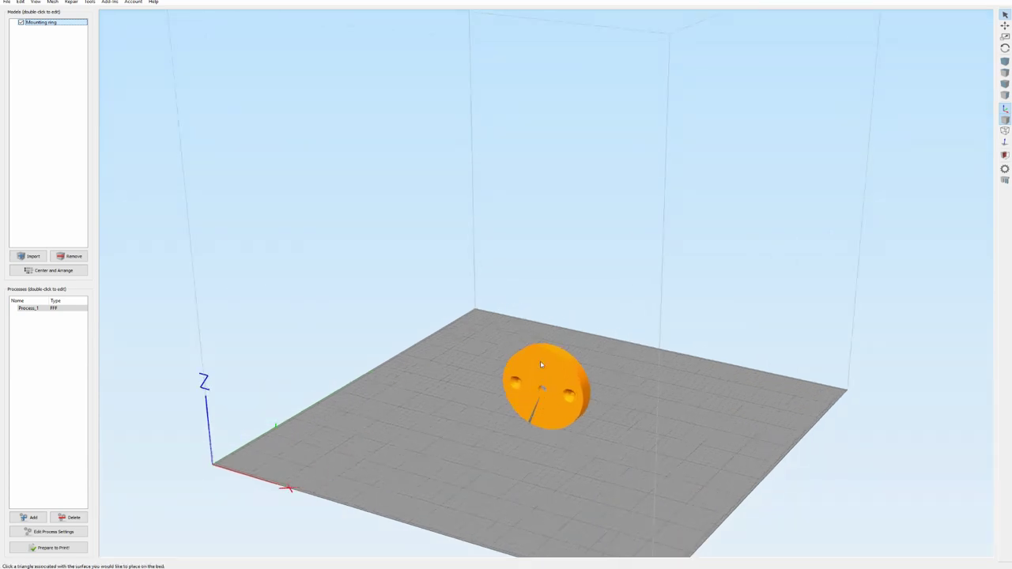
pyautogui.click(556, 402)
pyautogui.click(59, 272)
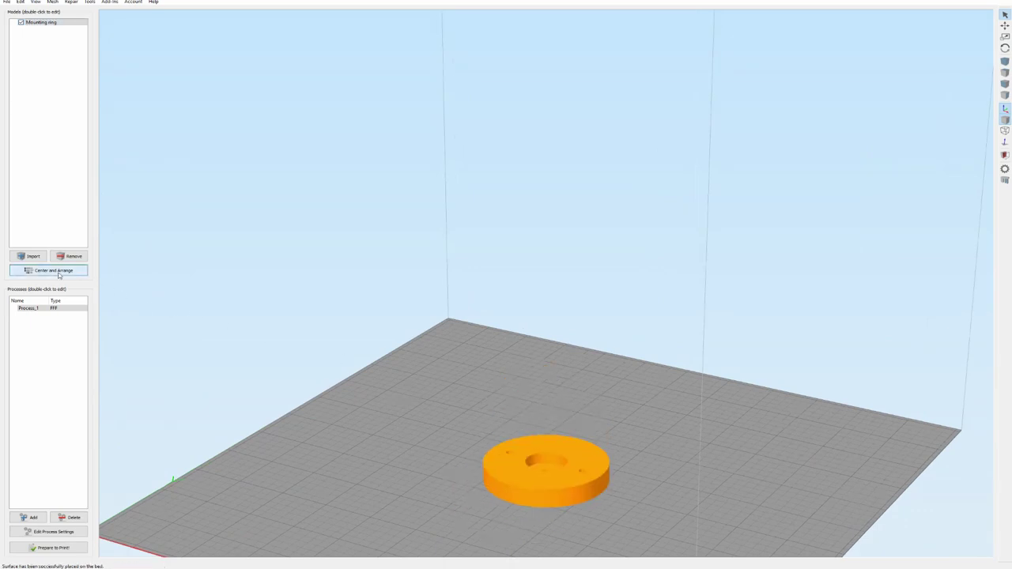
pyautogui.scroll(-5, 227, 345)
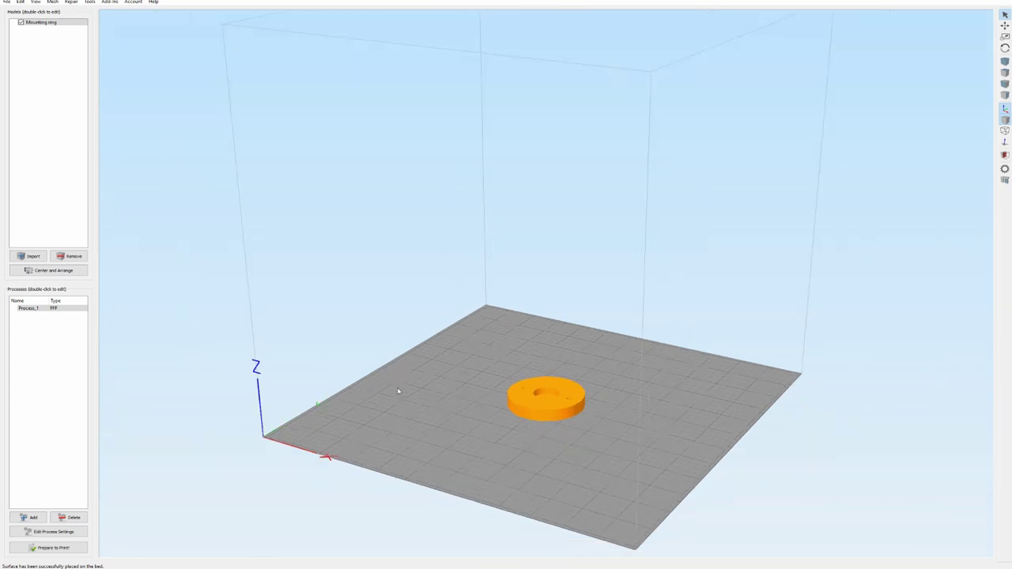
pyautogui.moveTo(441, 421); pyautogui.dragTo(469, 361)
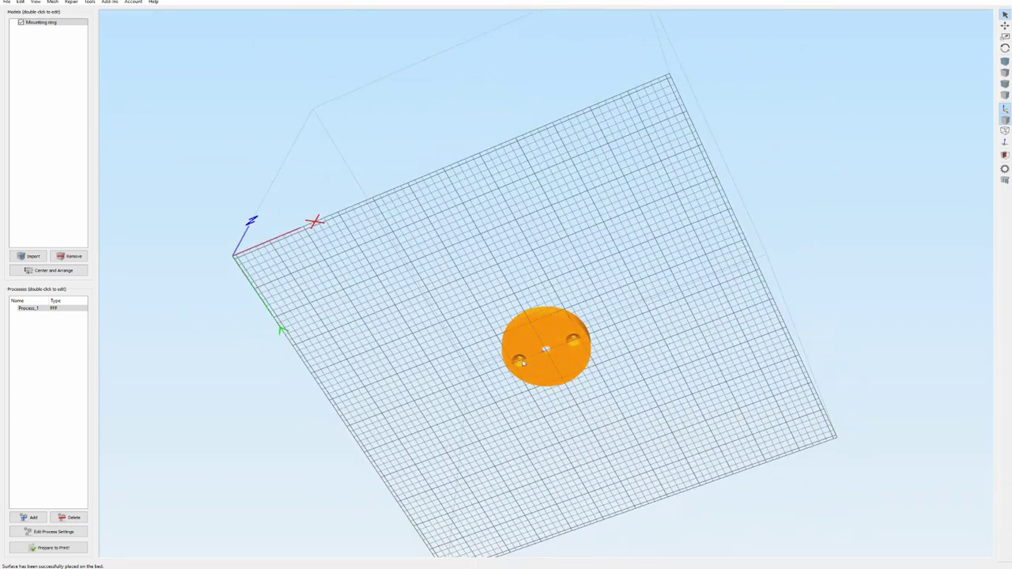
pyautogui.hotkey('ctrl', '0')
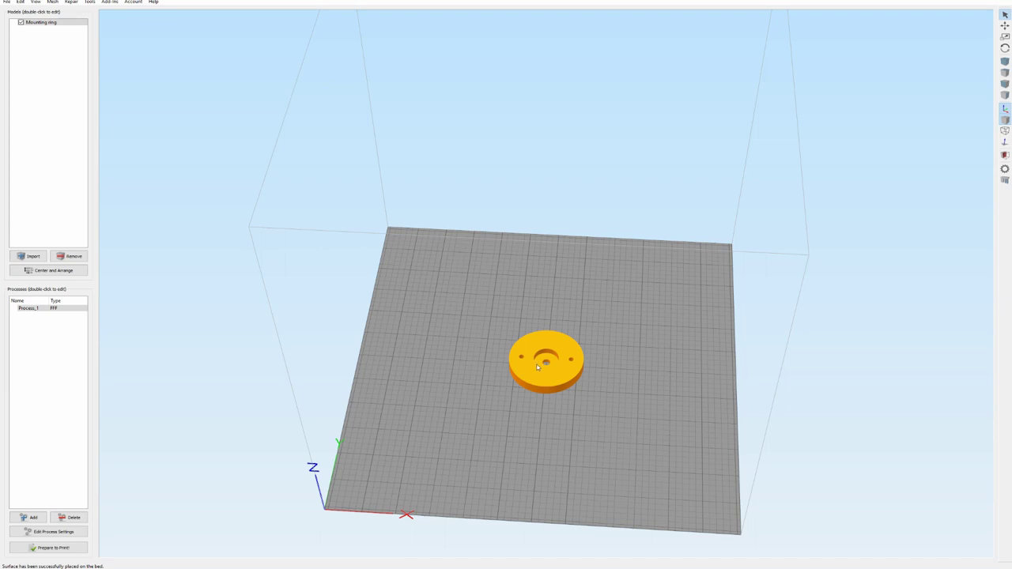
pyautogui.scroll(3, 552, 365)
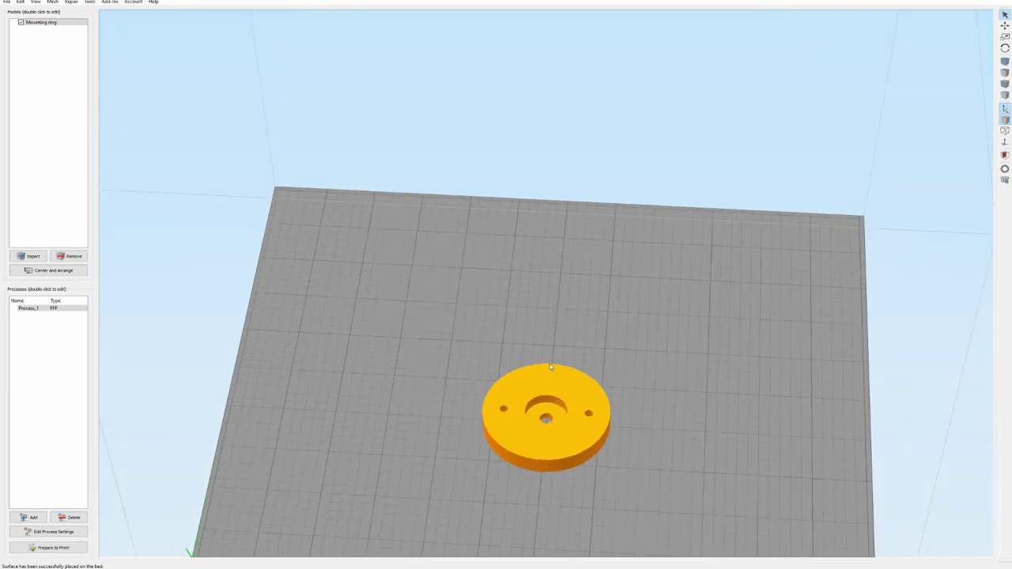
pyautogui.scroll(1, 550, 405)
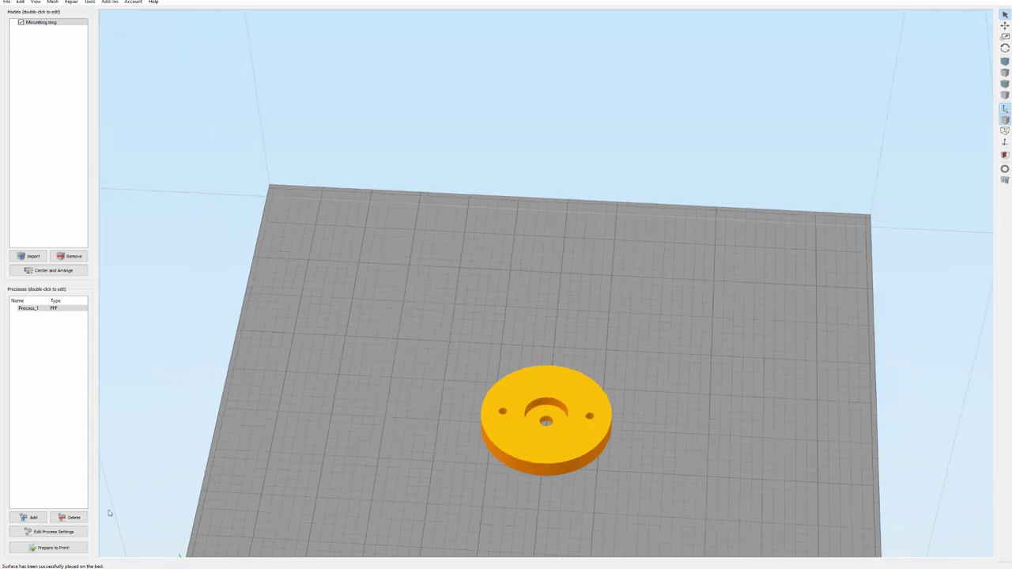
# Step: Switch Process_1 to the Anycubic i3 Mega profile, saving the changes made to the JGAurora A5 profile
pyautogui.doubleClick(53, 308)
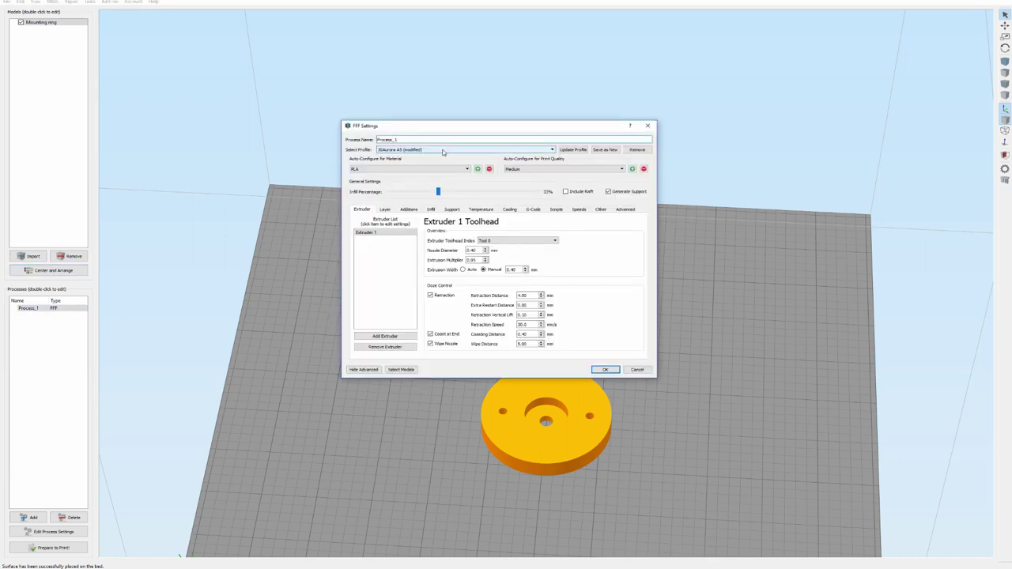
pyautogui.click(443, 151)
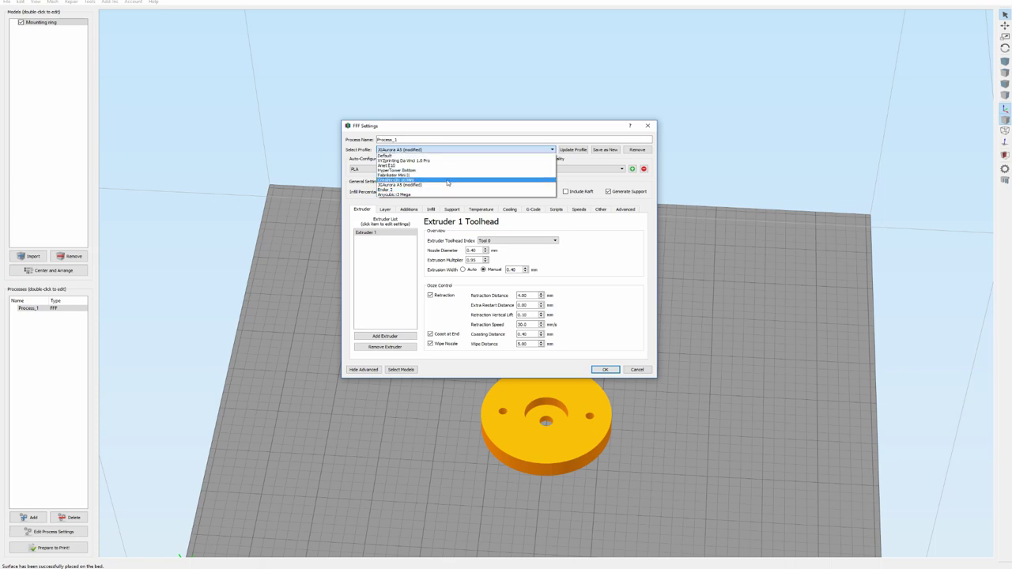
pyautogui.click(447, 195)
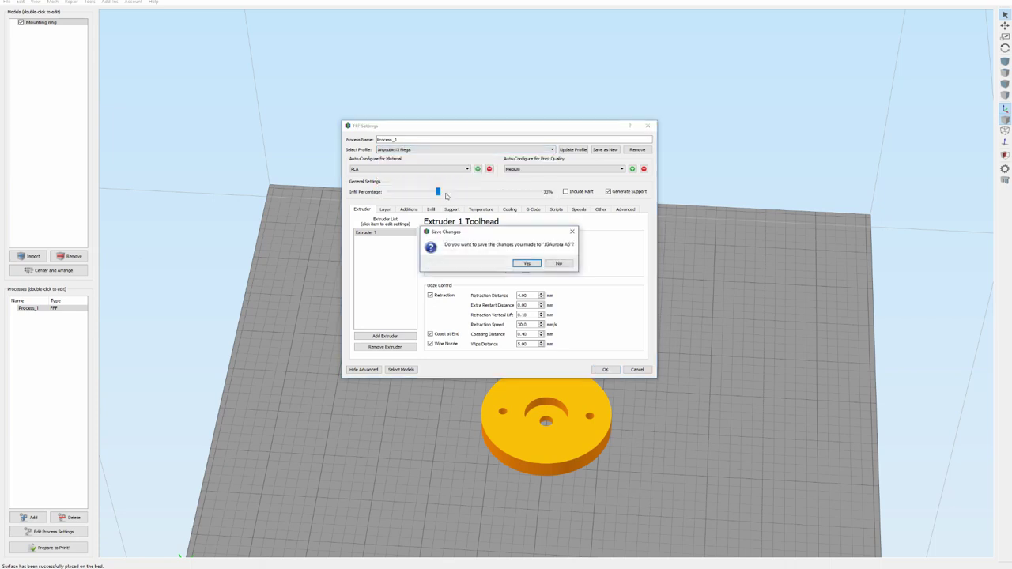
pyautogui.click(526, 263)
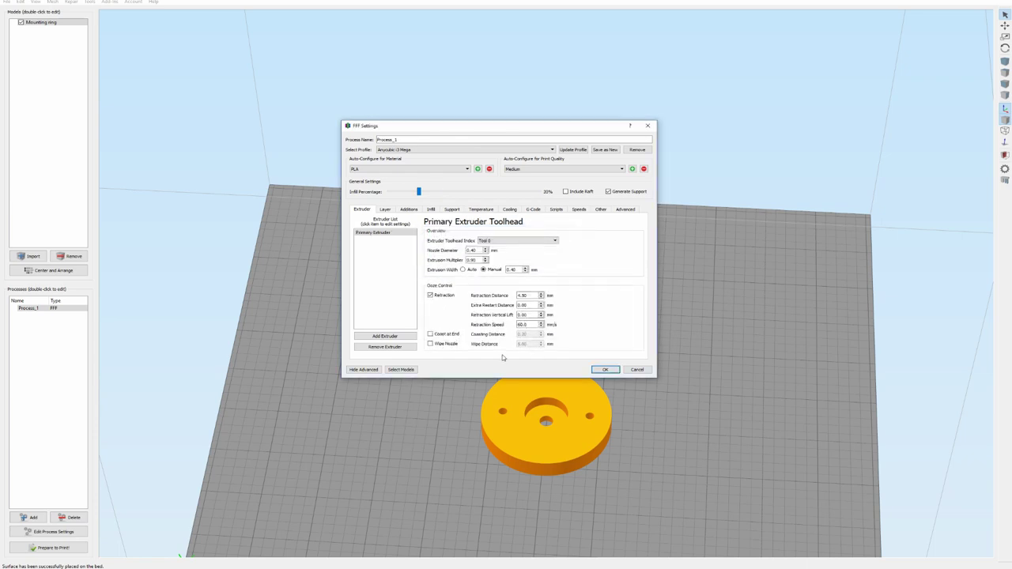
pyautogui.click(606, 370)
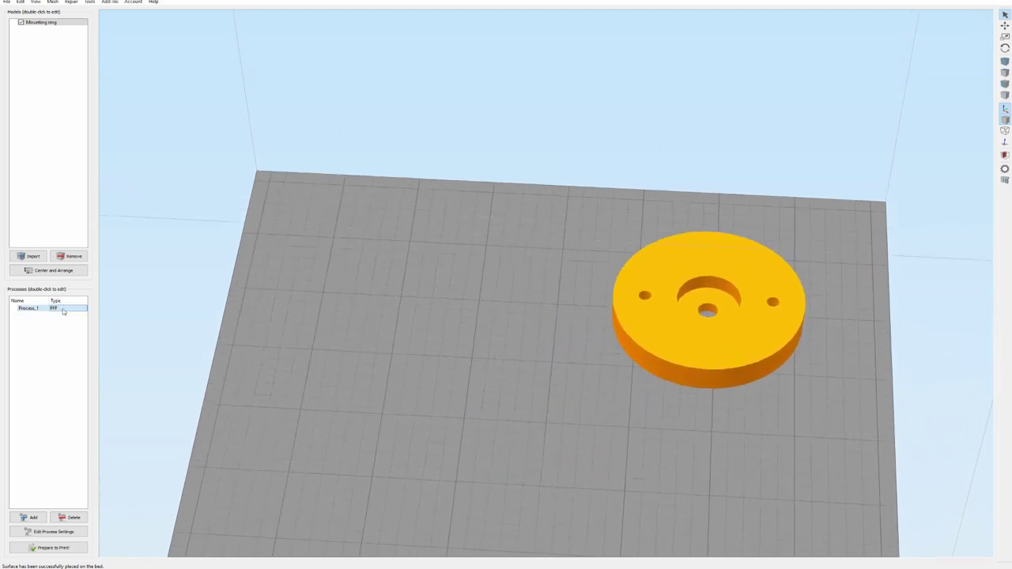
# Step: Center the mounting ring on the build plate again for the newly selected printer profile
pyautogui.doubleClick(64, 309)
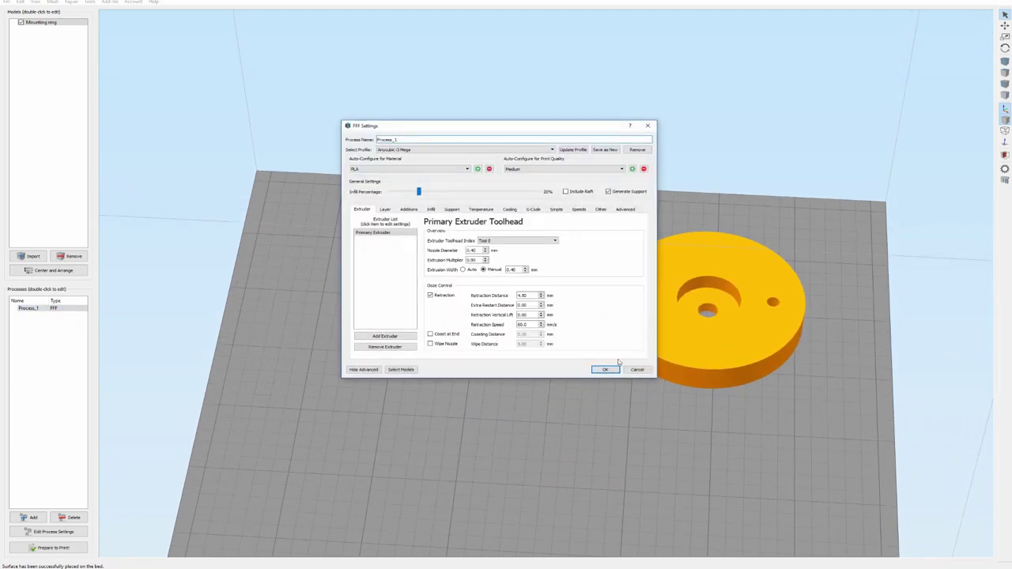
pyautogui.click(639, 369)
pyautogui.click(60, 270)
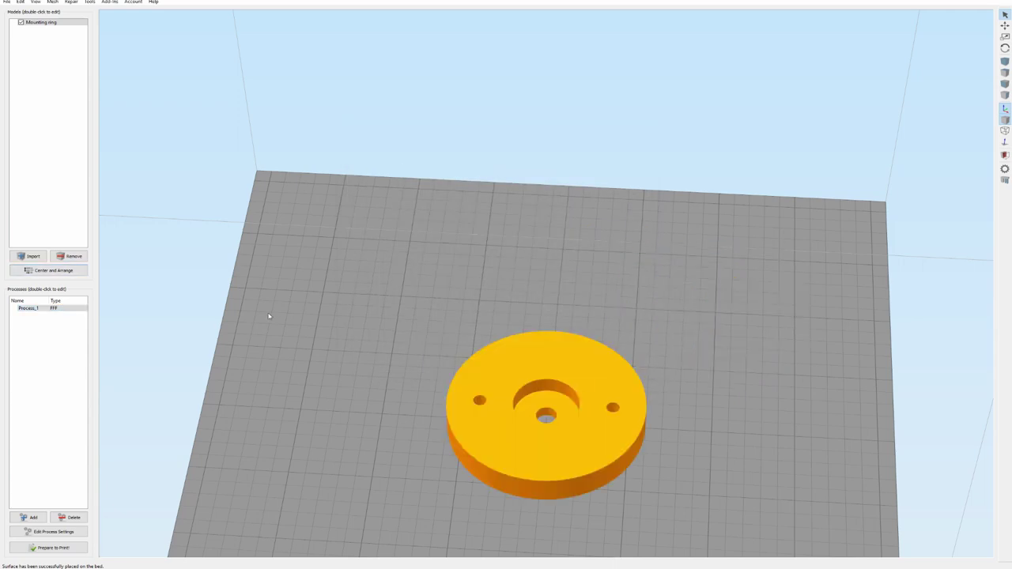
# Step: In the Process_1 settings, set the infill percentage to 33% and turn off support material generation
pyautogui.doubleClick(68, 309)
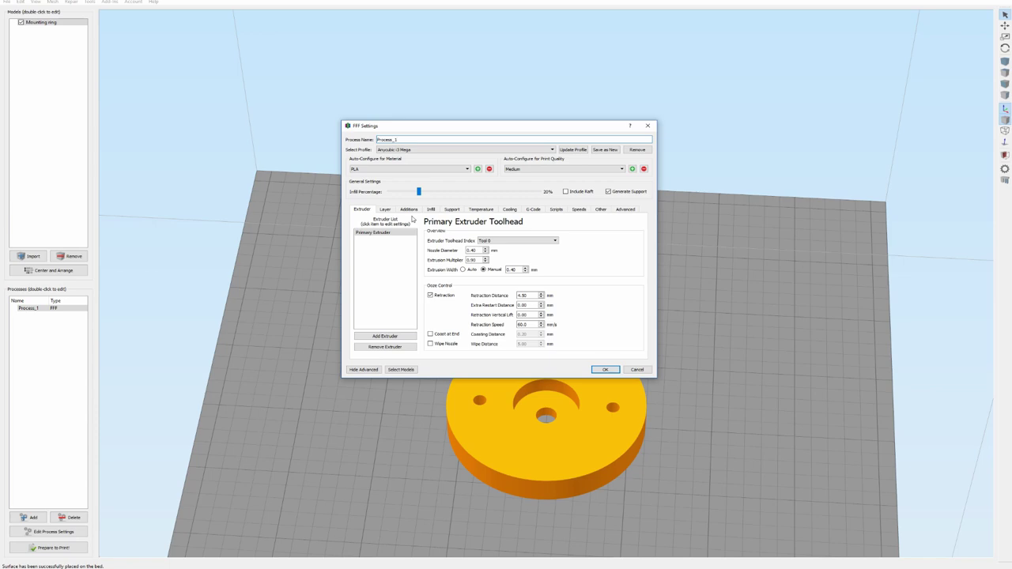
pyautogui.click(385, 210)
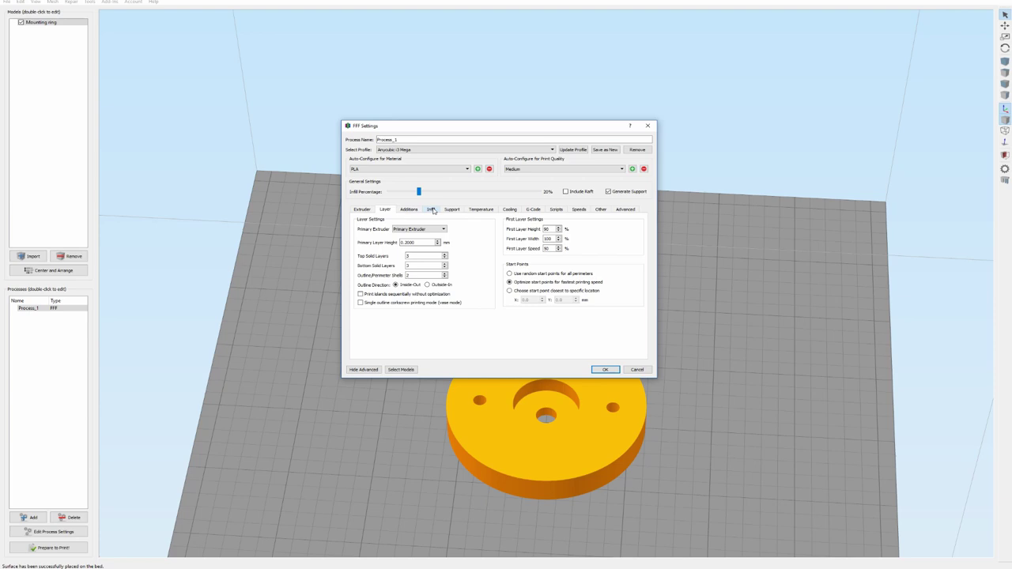
pyautogui.click(409, 210)
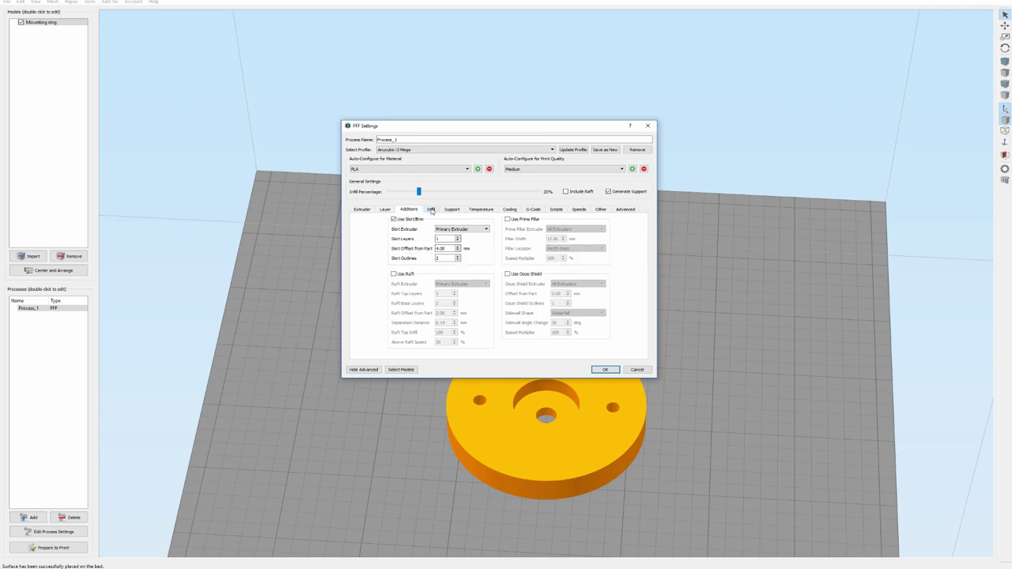
pyautogui.click(431, 210)
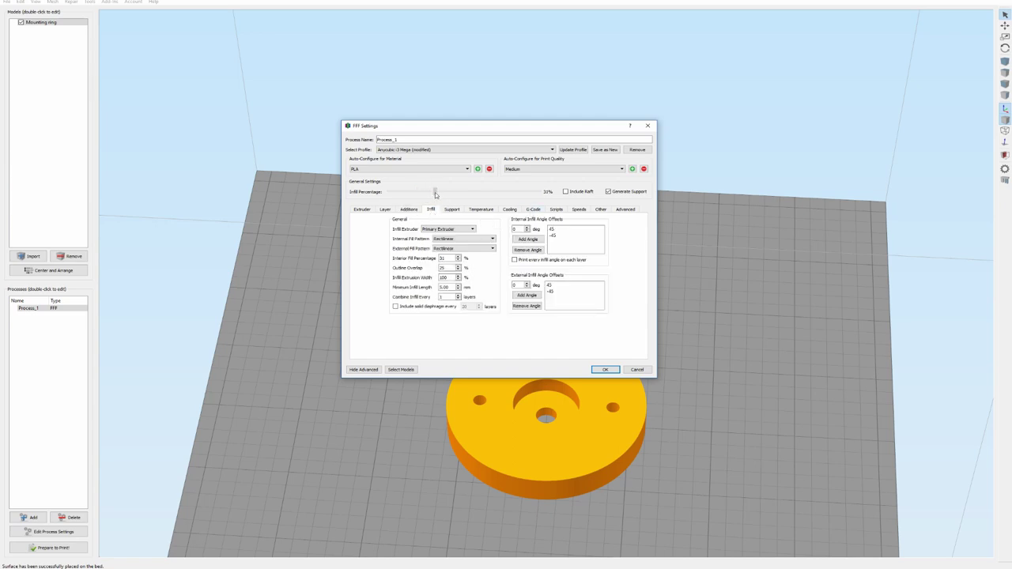
pyautogui.moveTo(435, 192); pyautogui.dragTo(440, 193)
pyautogui.click(453, 210)
pyautogui.click(411, 229)
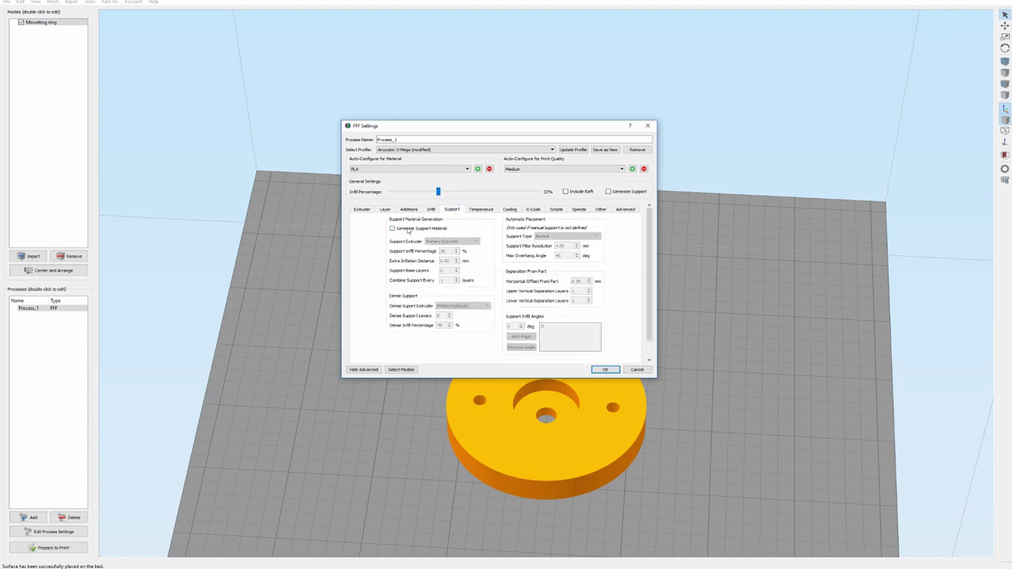
# Step: Review the primary extruder and heated bed temperatures, cooling and printing speeds, and apply the Process_1 settings
pyautogui.click(484, 211)
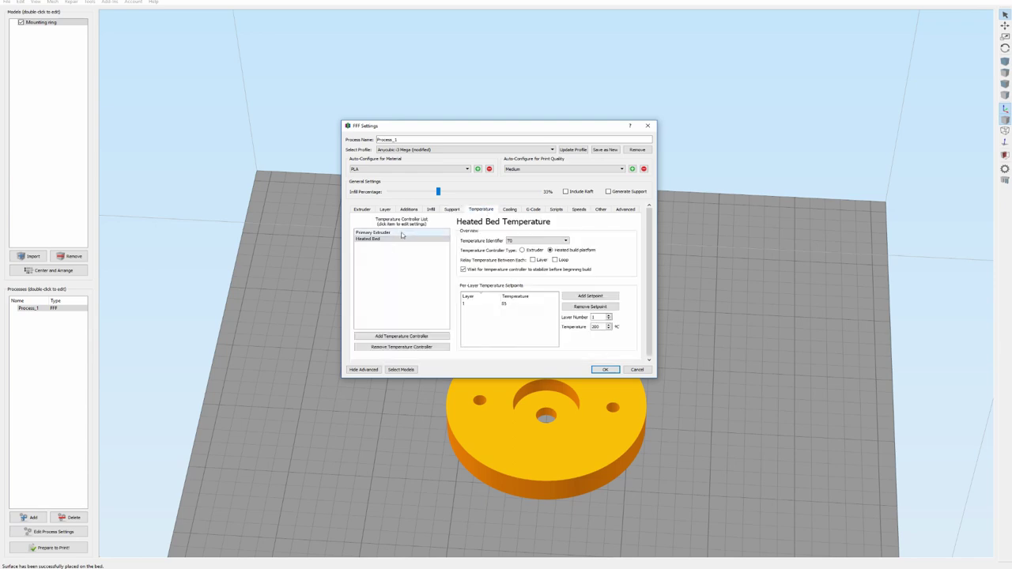
pyautogui.doubleClick(372, 232)
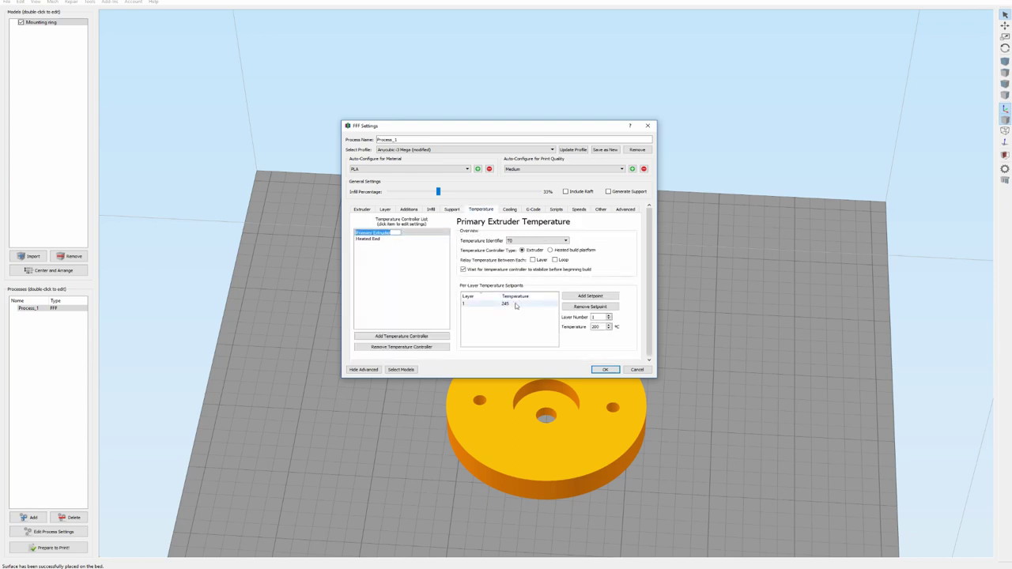
pyautogui.click(391, 238)
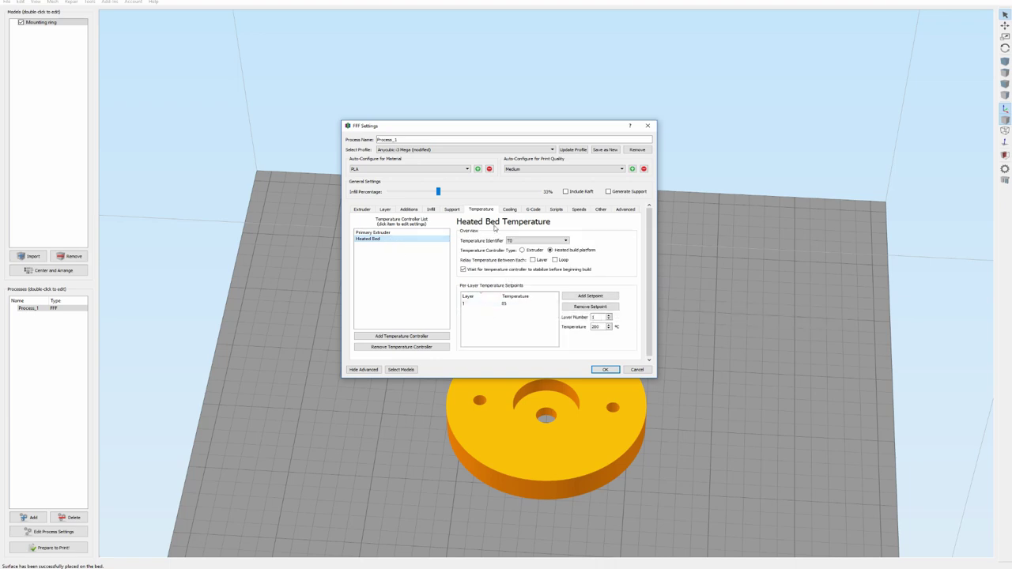
pyautogui.click(510, 209)
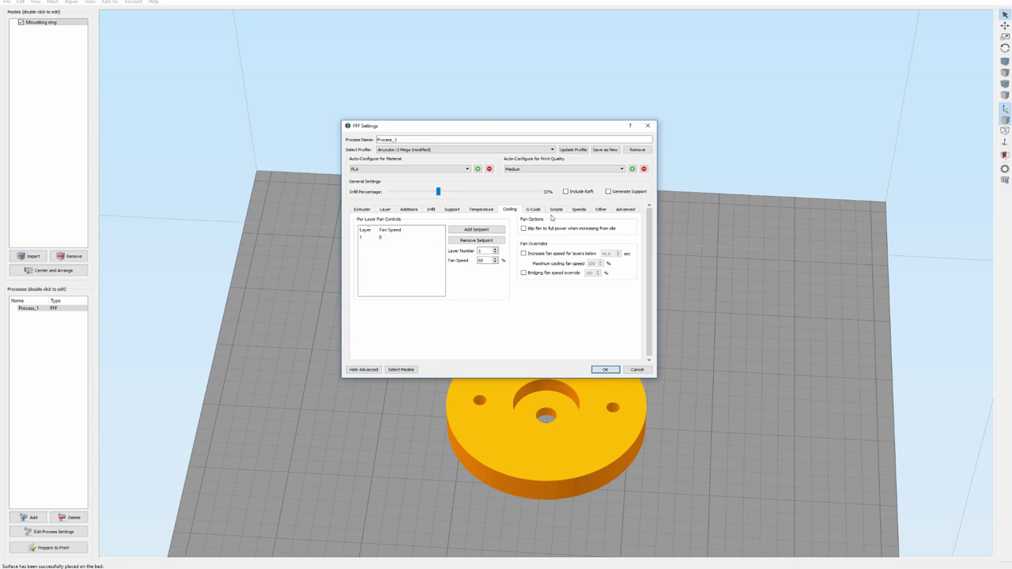
pyautogui.click(584, 210)
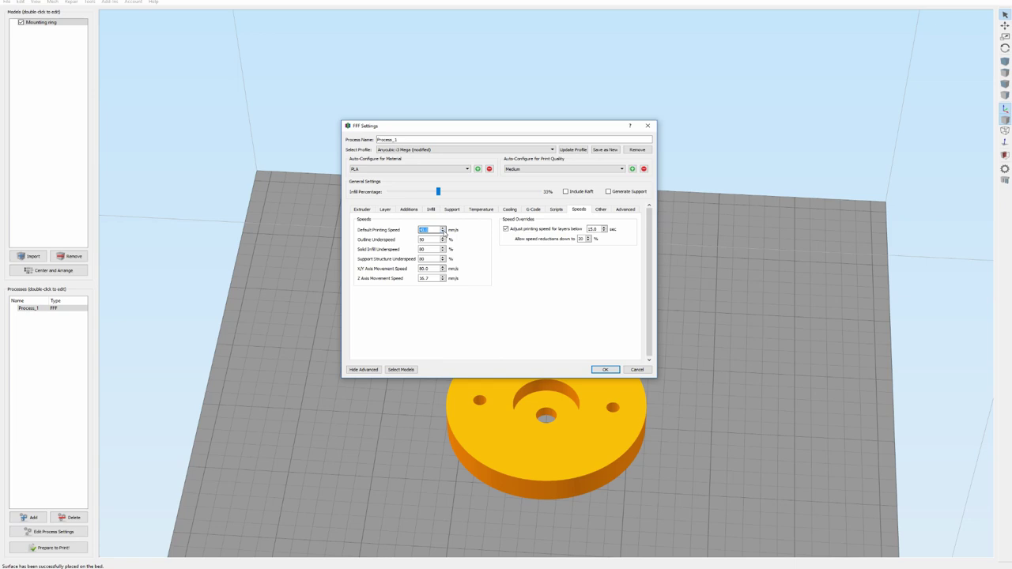
pyautogui.click(605, 369)
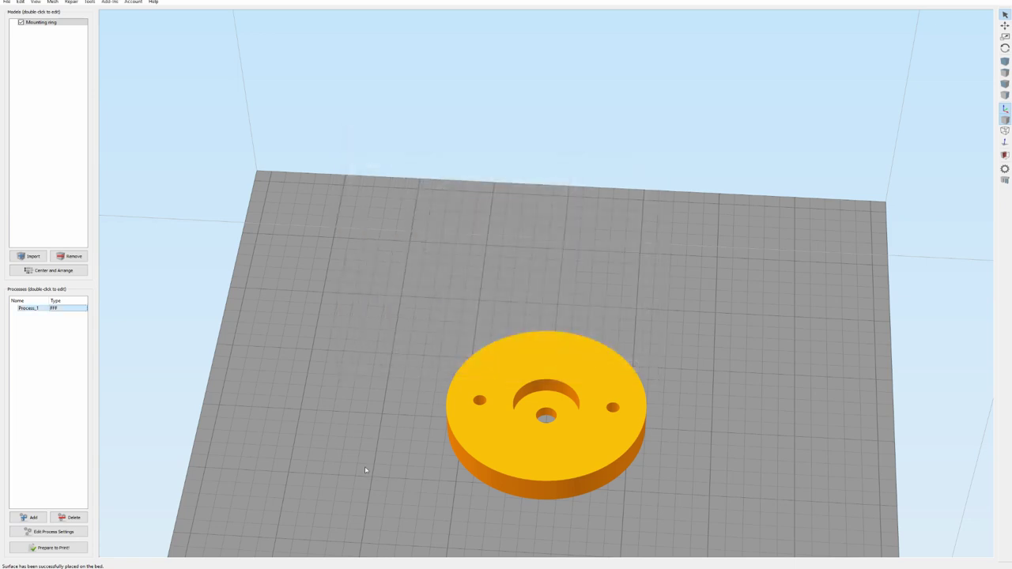
# Step: Slice the mounting ring for printing and inspect its toolpaths by lowering and raising the maximum layer shown in the preview
pyautogui.click(75, 547)
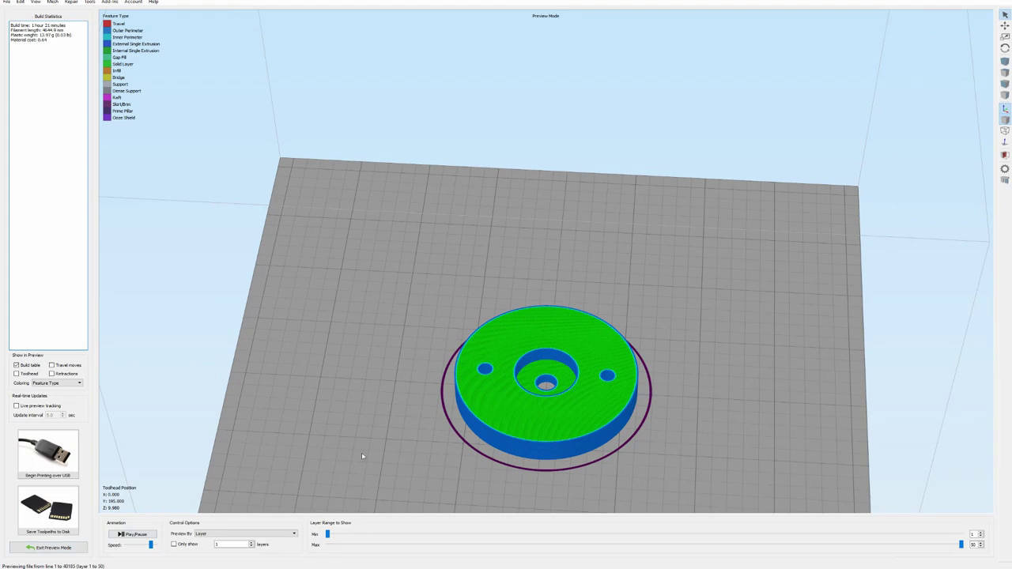
pyautogui.moveTo(961, 545); pyautogui.dragTo(906, 562)
pyautogui.press('pagedown')
pyautogui.press('pagedown')
pyautogui.press('pagedown')
pyautogui.moveTo(537, 545); pyautogui.dragTo(938, 561)
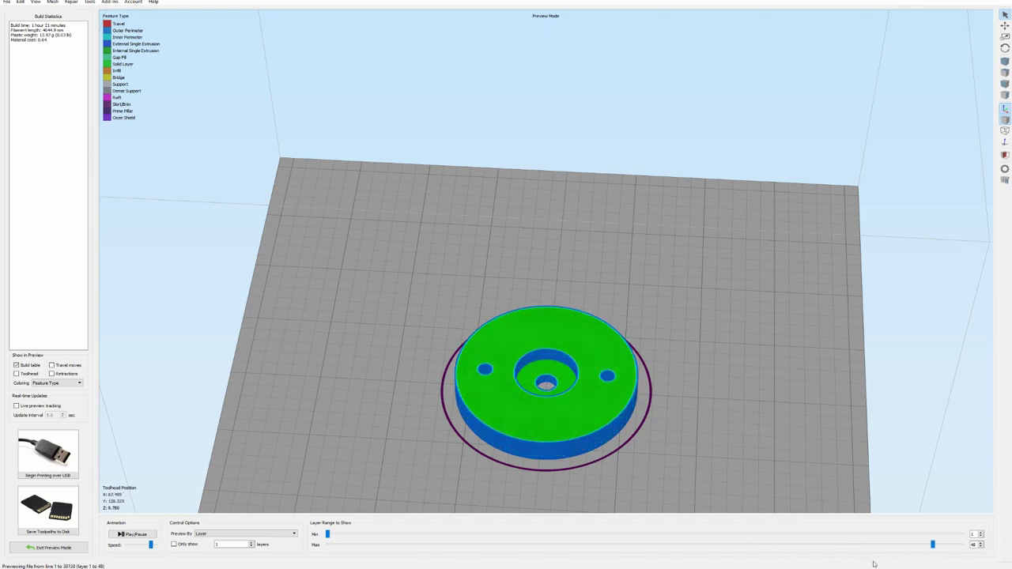